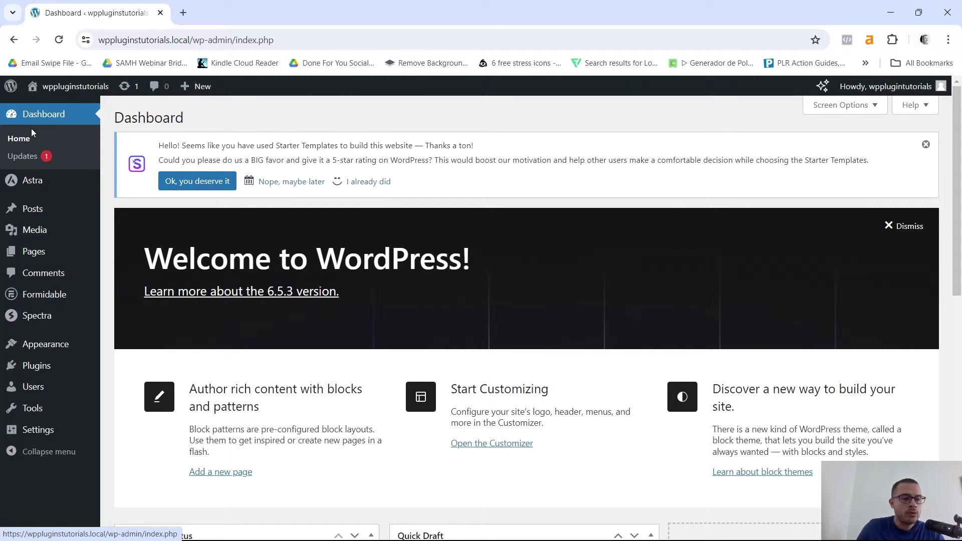
# Go to the Add New Plugin page from the Plugins menu.
pyautogui.moveTo(36, 367)
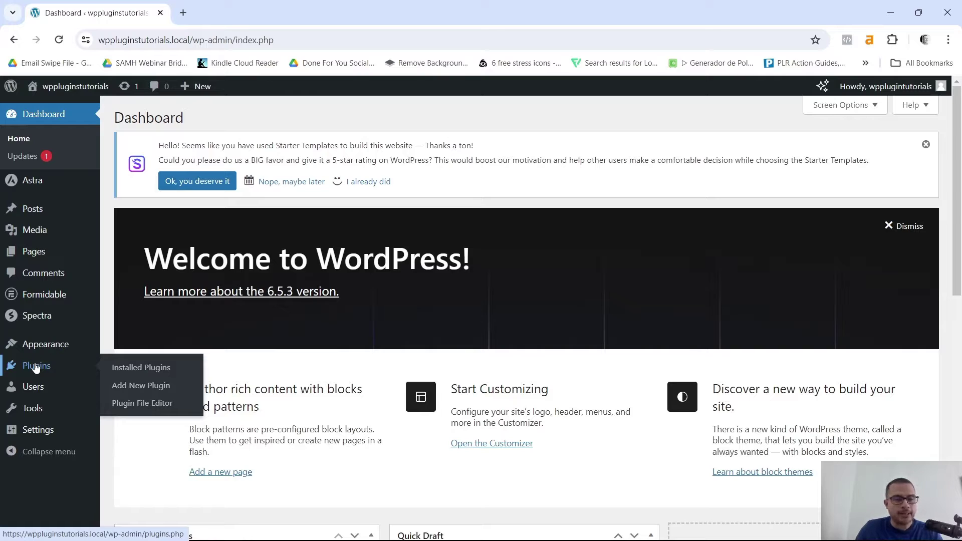
pyautogui.click(133, 387)
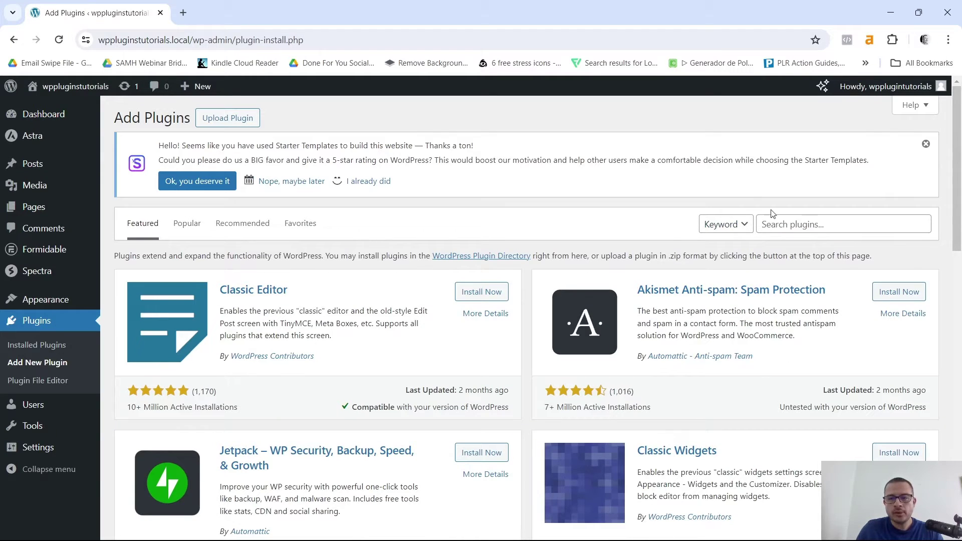
# Search plugins for 'formidable forms' and confirm Formidable Forms is already installed and active.
pyautogui.click(793, 222)
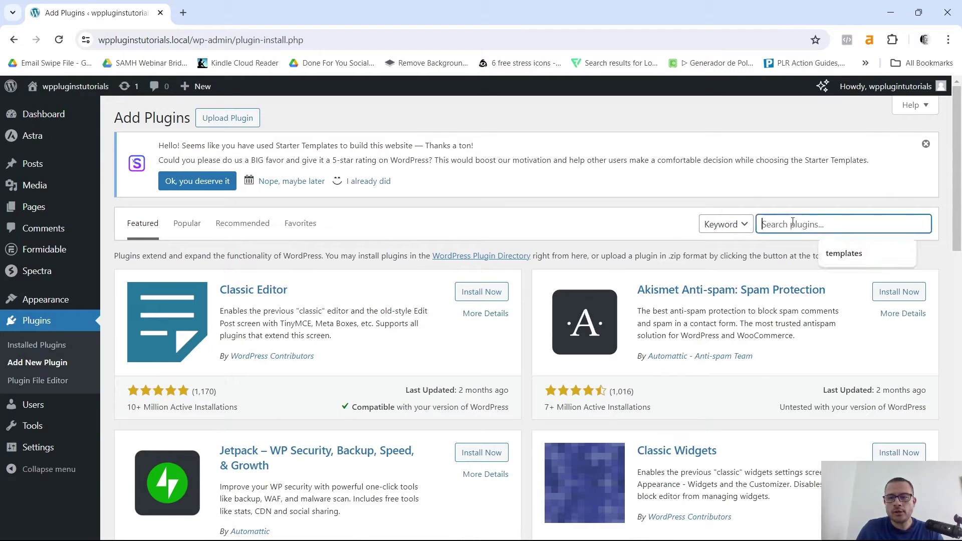
pyautogui.write('formid')
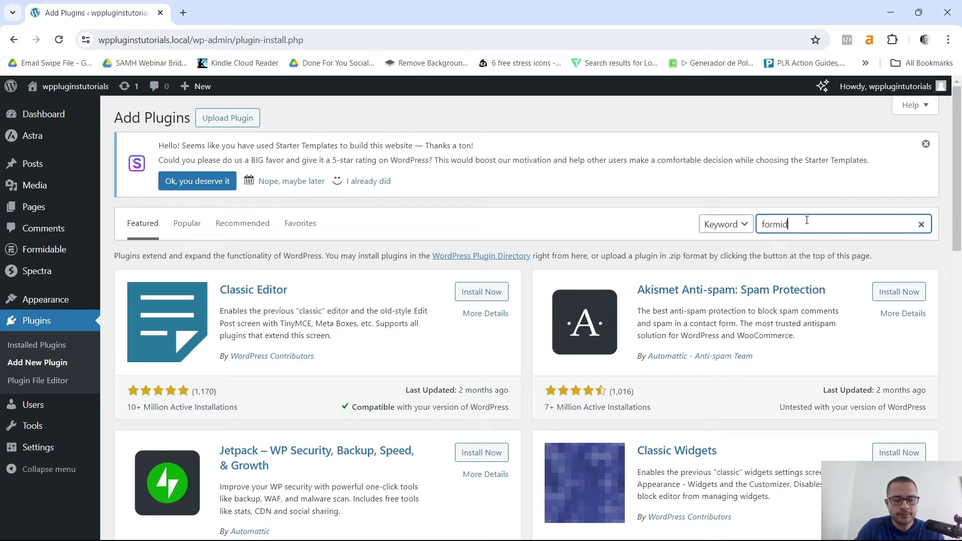
pyautogui.write('able ')
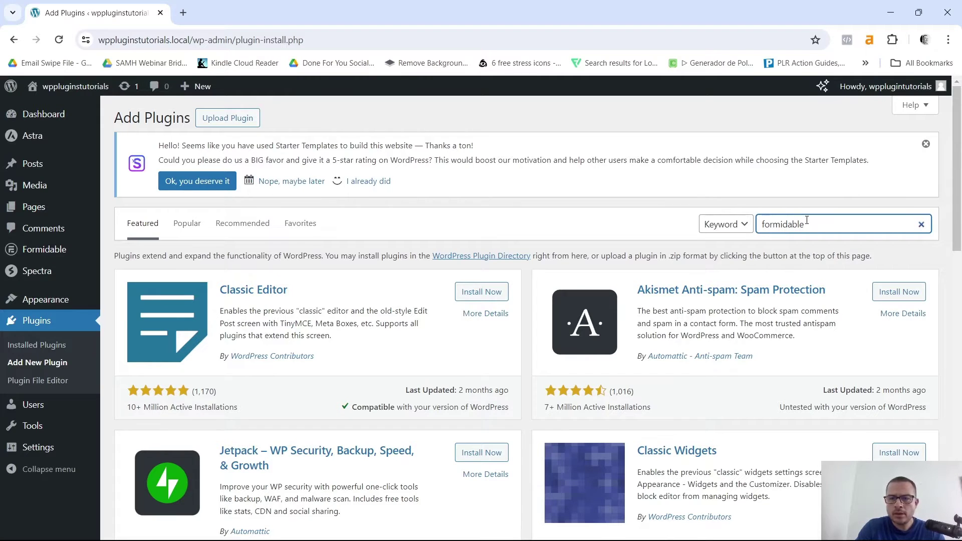
pyautogui.write('forms')
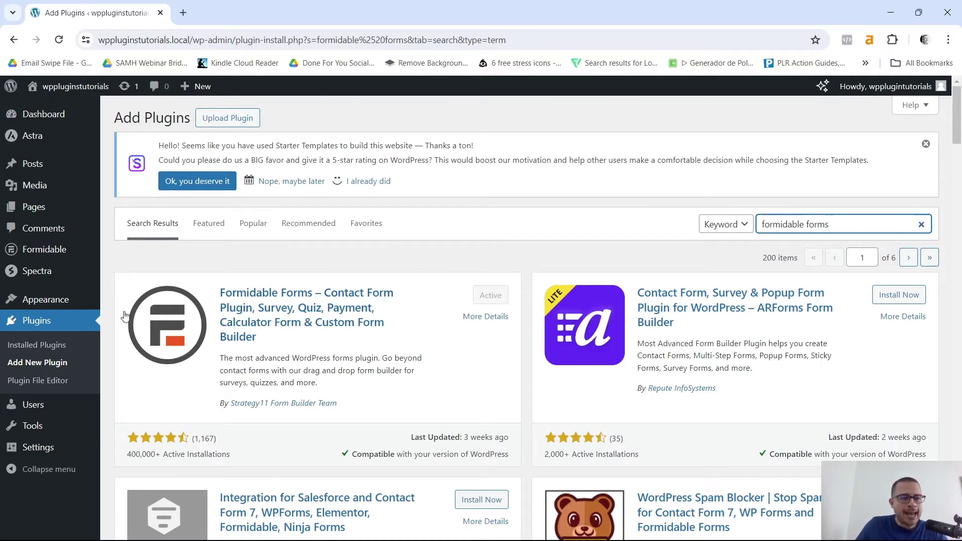
pyautogui.moveTo(52, 249)
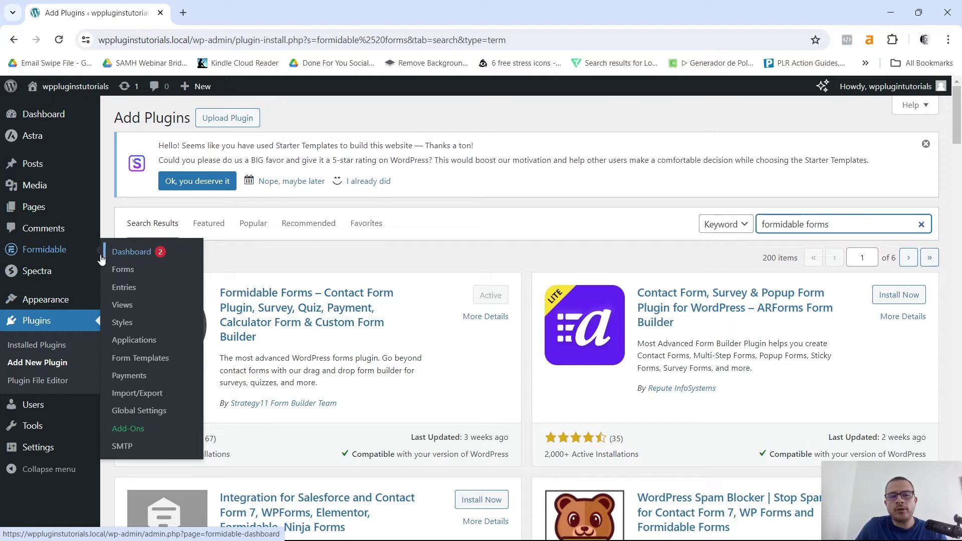
# Open Formidable's Form Templates gallery from the dashboard and browse its 319 templates.
pyautogui.click(134, 252)
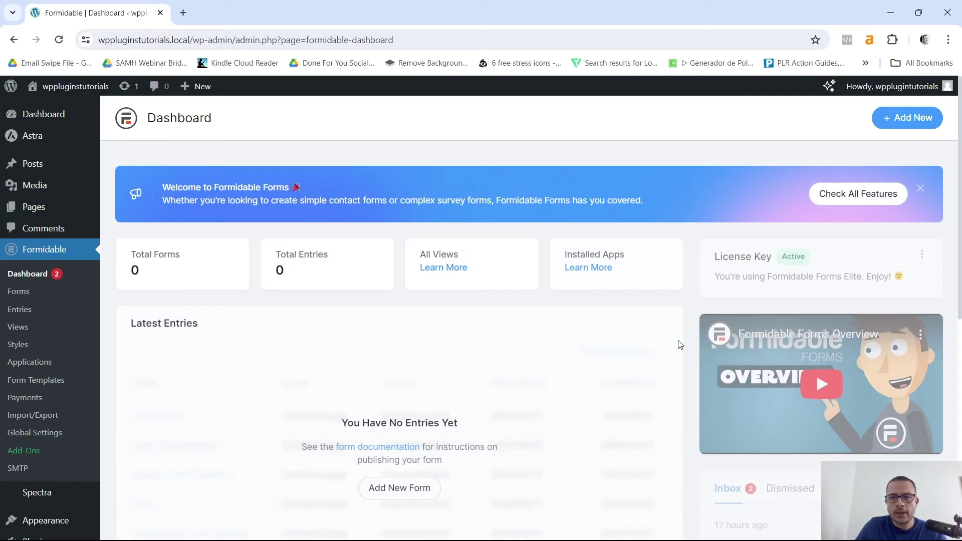
pyautogui.click(910, 131)
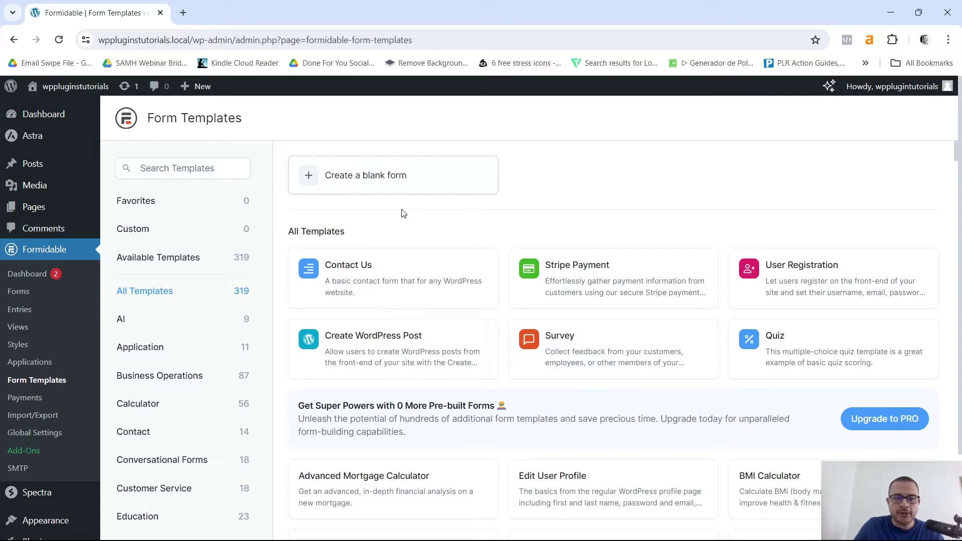
pyautogui.scroll(-3, 702, 301)
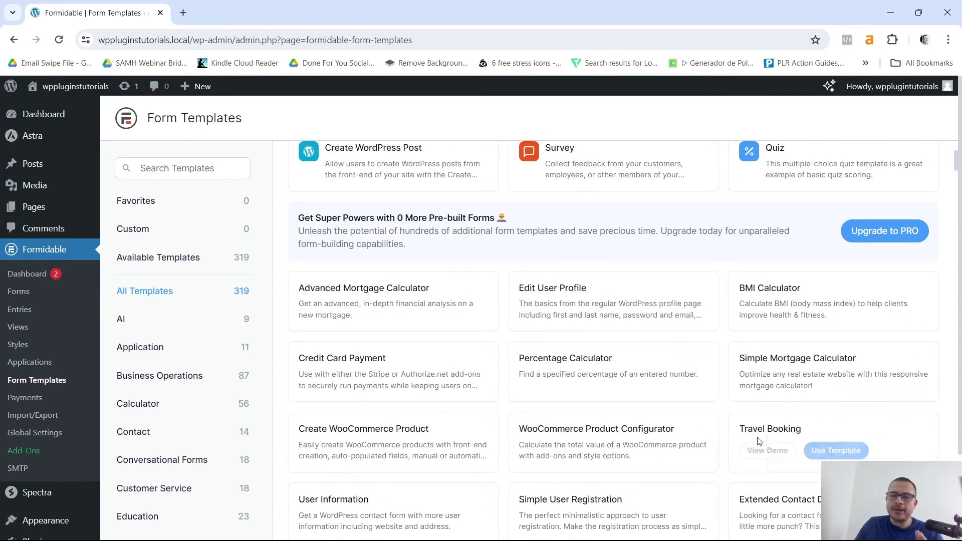
pyautogui.scroll(-3, 735, 399)
pyautogui.scroll(-6, 735, 399)
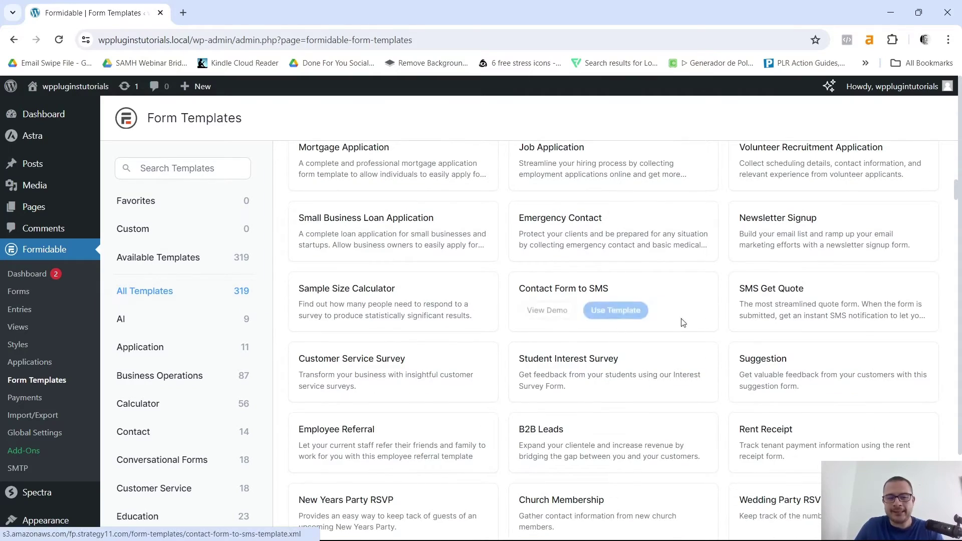
pyautogui.scroll(12, 758, 361)
pyautogui.scroll(2, 786, 370)
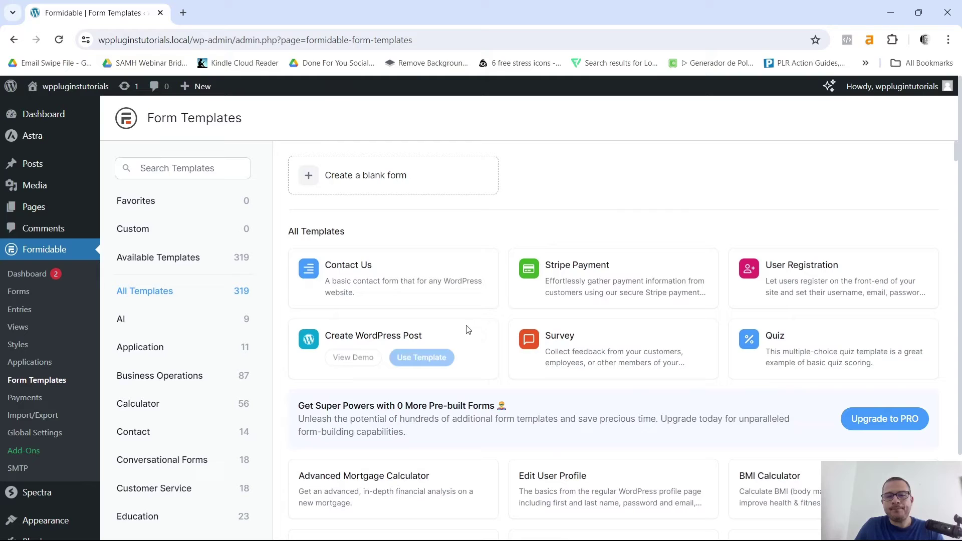
pyautogui.moveTo(641, 288)
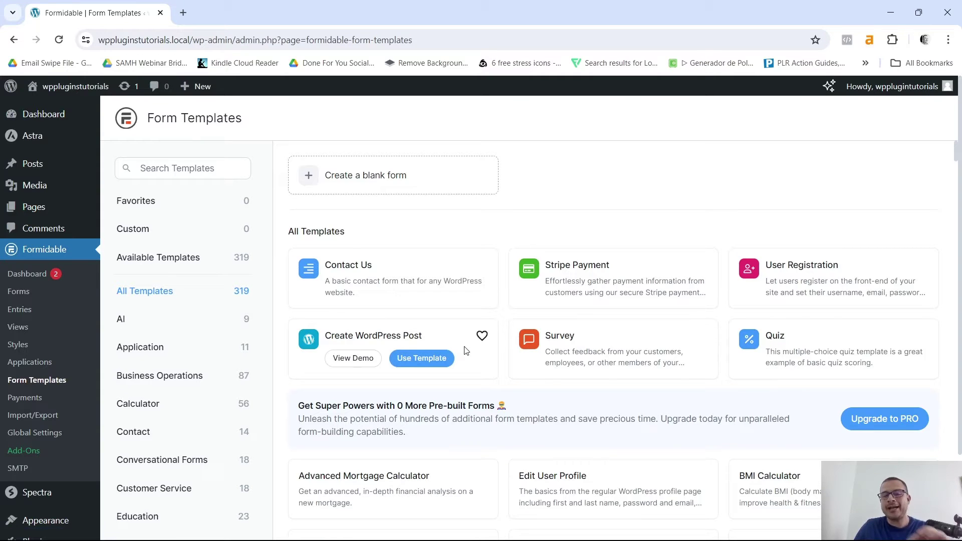
pyautogui.scroll(-15, 497, 380)
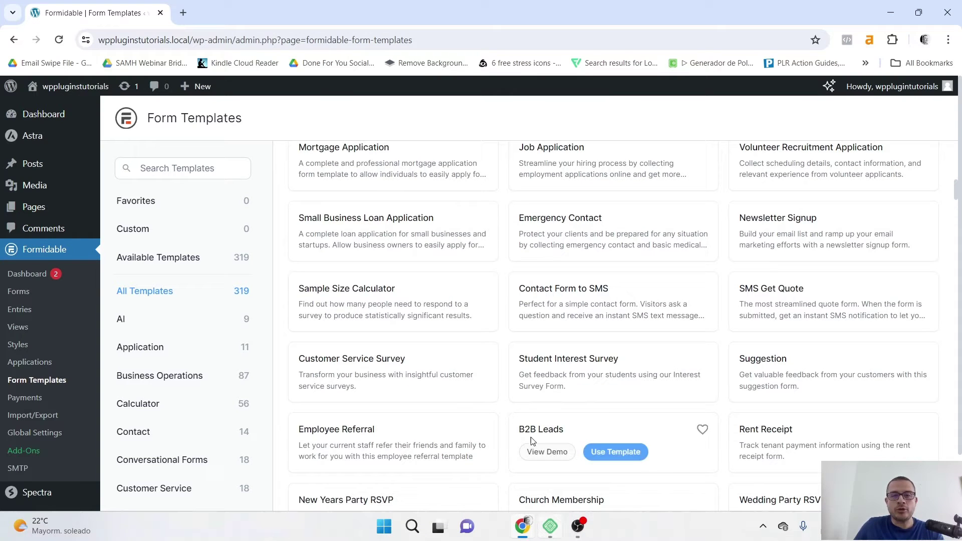
pyautogui.moveTo(549, 526)
pyautogui.moveTo(566, 423)
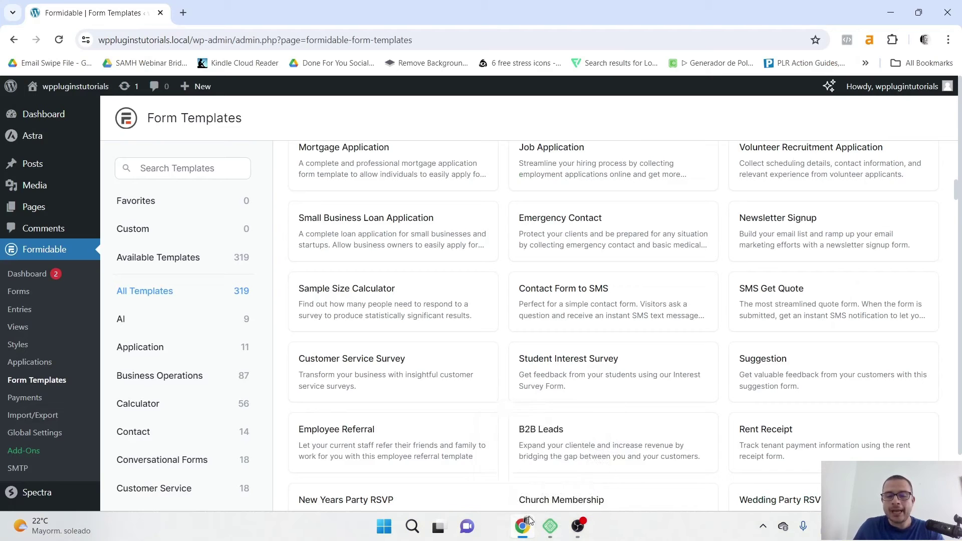
pyautogui.moveTo(524, 536)
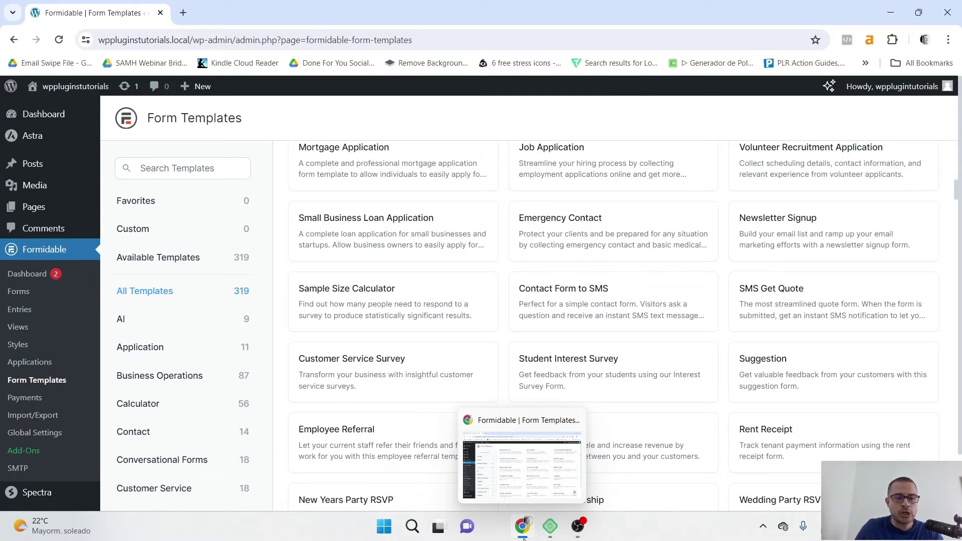
# Scroll the template gallery down to the calculators, polls and T-Shirt Order templates.
pyautogui.scroll(-5, 652, 391)
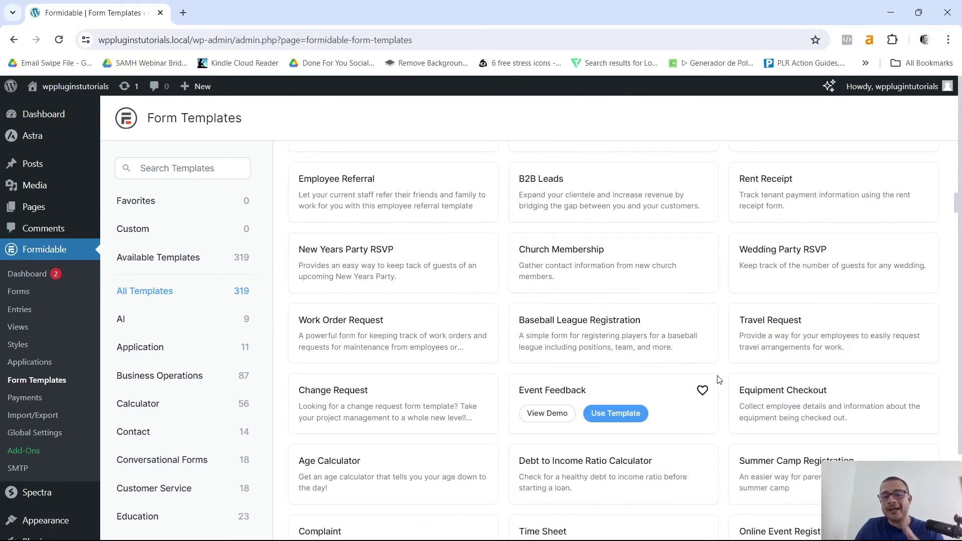
pyautogui.scroll(-15, 720, 379)
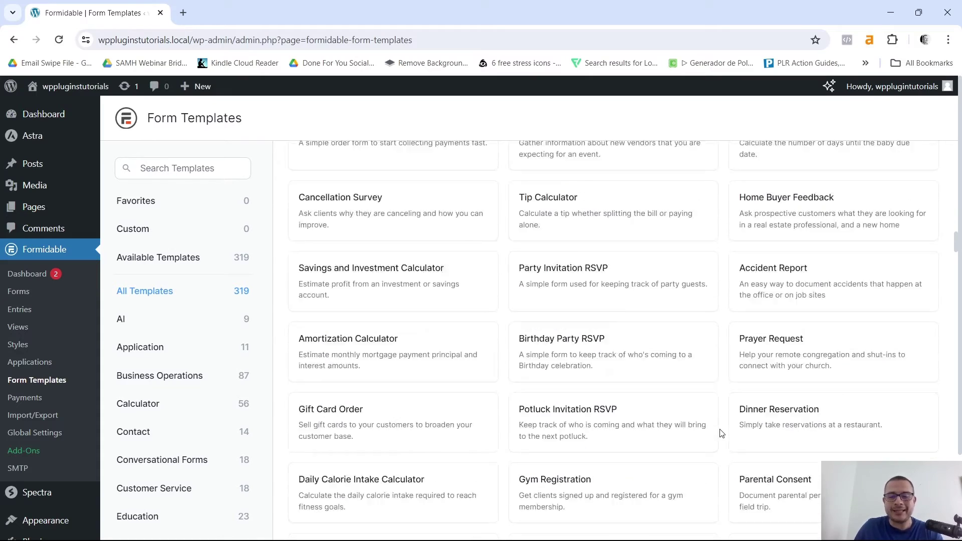
pyautogui.scroll(-7, 721, 434)
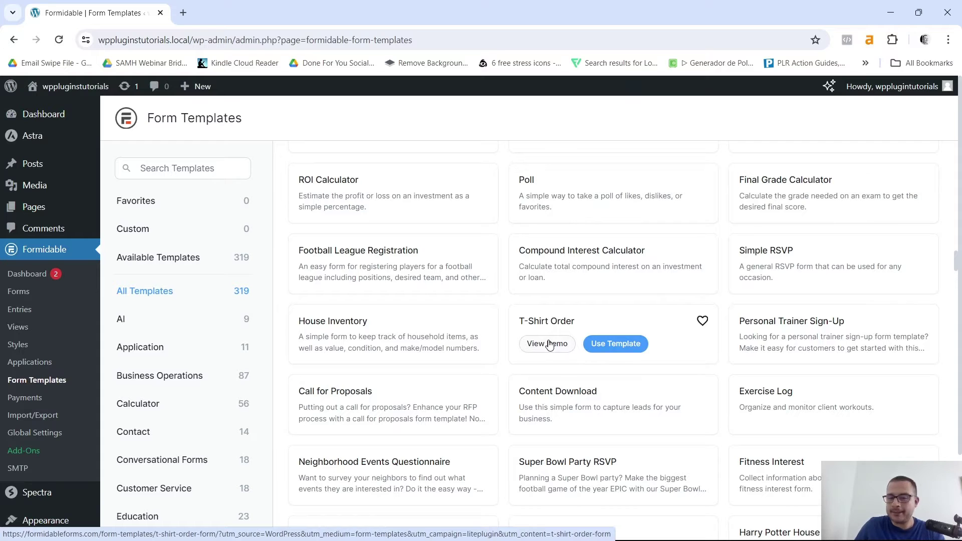
pyautogui.click(550, 348)
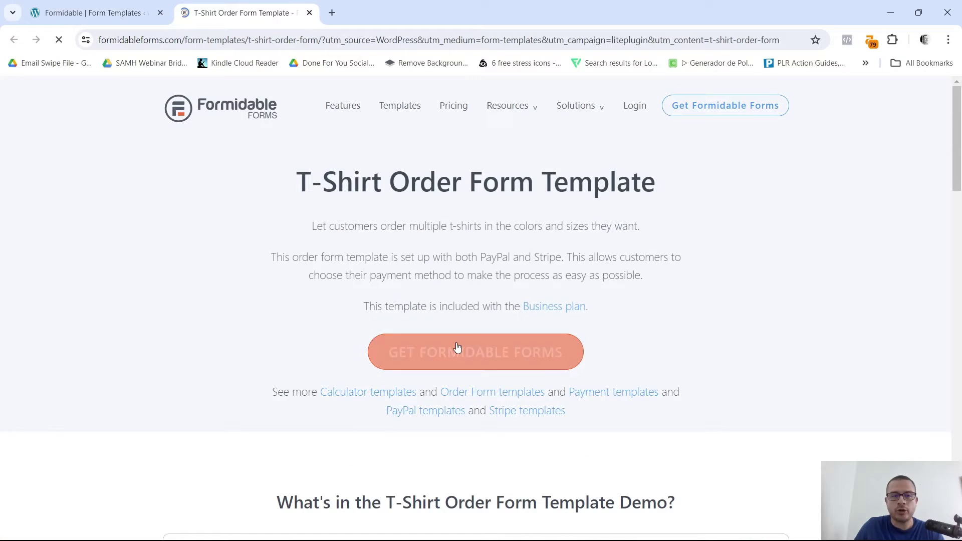
pyautogui.scroll(-1, 801, 301)
pyautogui.scroll(-8, 806, 298)
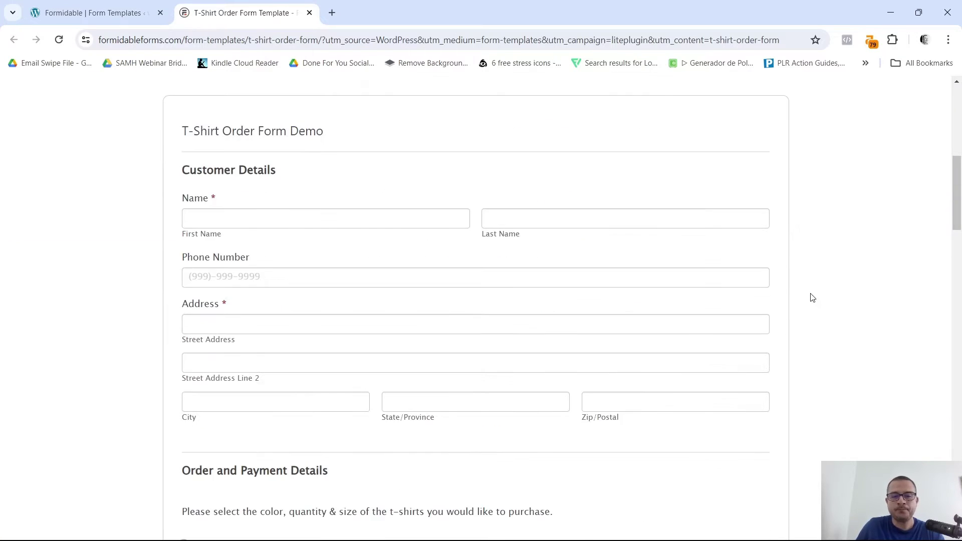
pyautogui.scroll(4, 765, 299)
pyautogui.scroll(-4, 362, 307)
pyautogui.scroll(1, 623, 271)
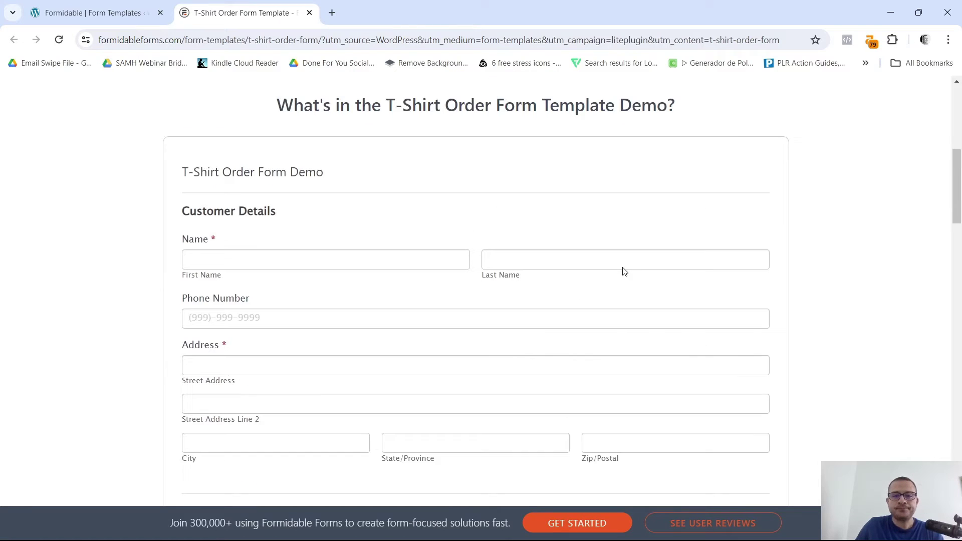
pyautogui.scroll(-6, 549, 262)
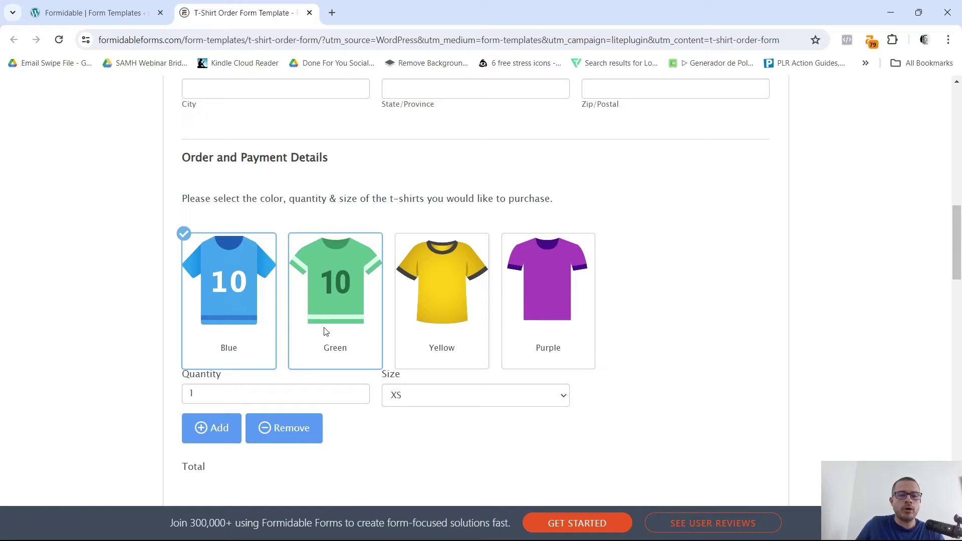
pyautogui.scroll(4, 586, 334)
pyautogui.scroll(6, 592, 347)
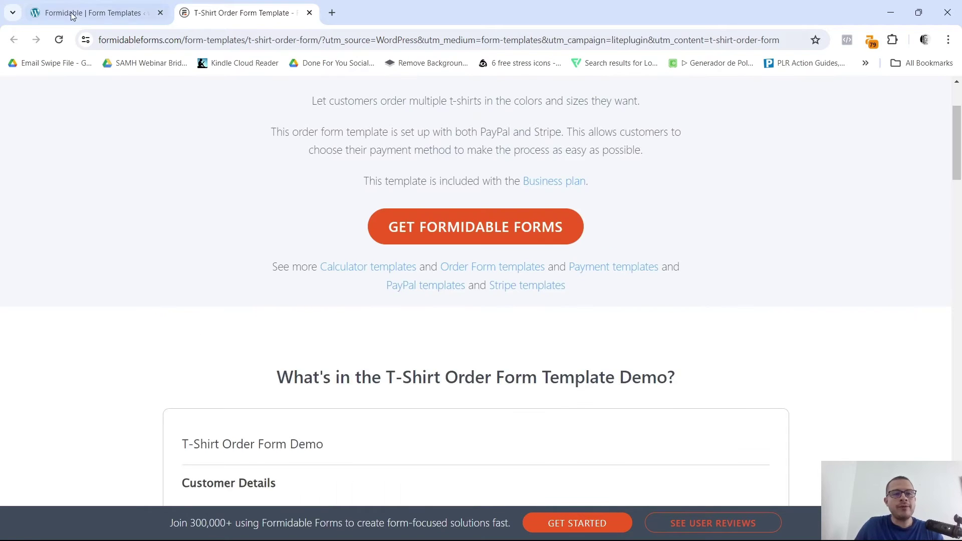
# Return to the Form Templates tab and create a blank form.
pyautogui.click(73, 15)
pyautogui.moveTo(626, 350)
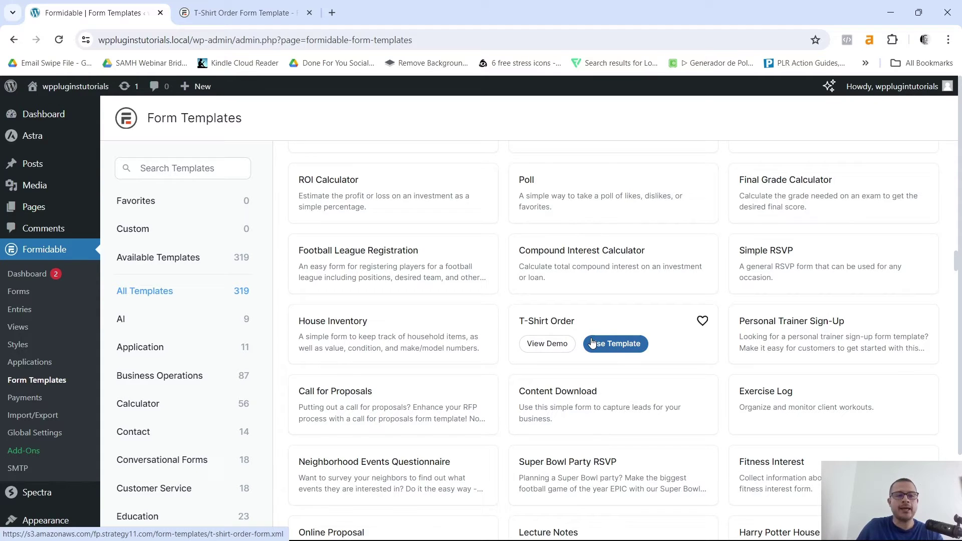
pyautogui.scroll(18, 703, 344)
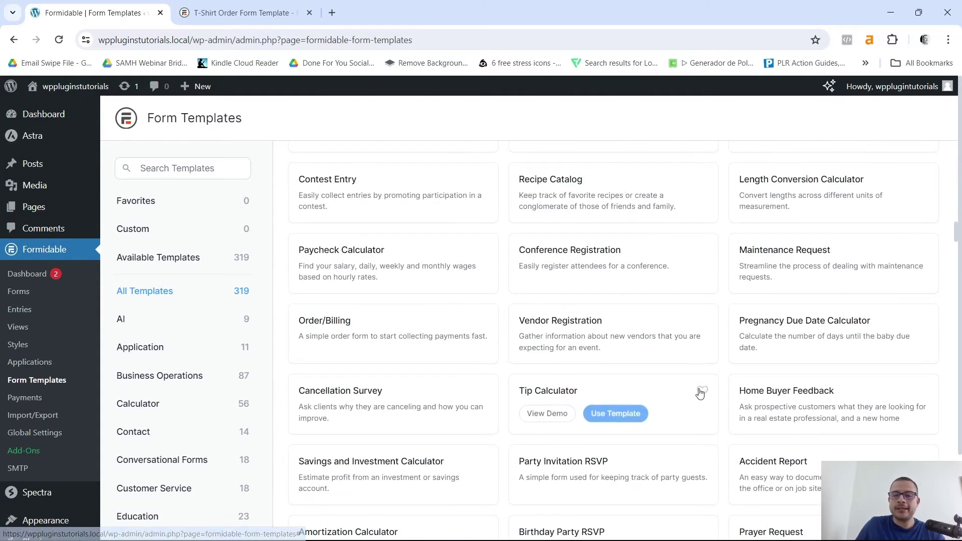
pyautogui.scroll(10, 706, 411)
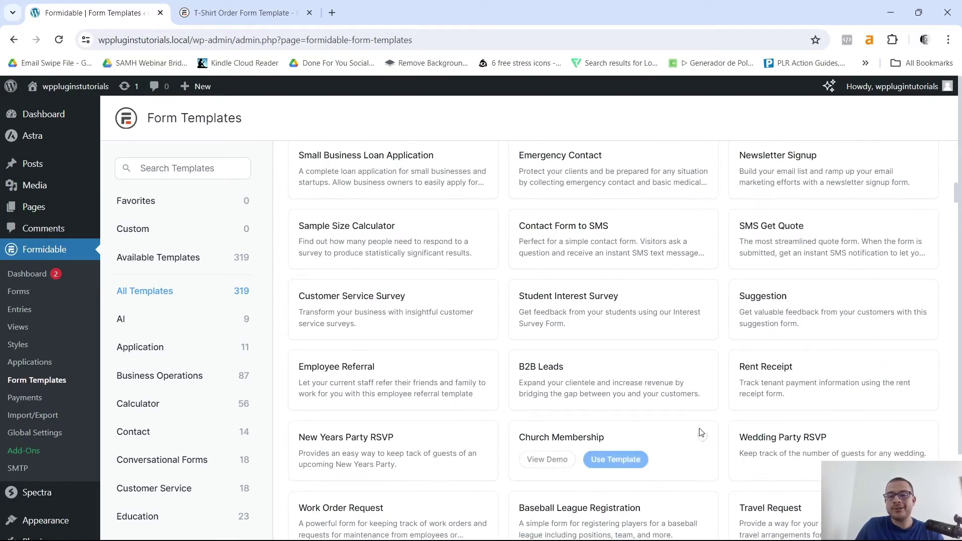
pyautogui.scroll(10, 716, 438)
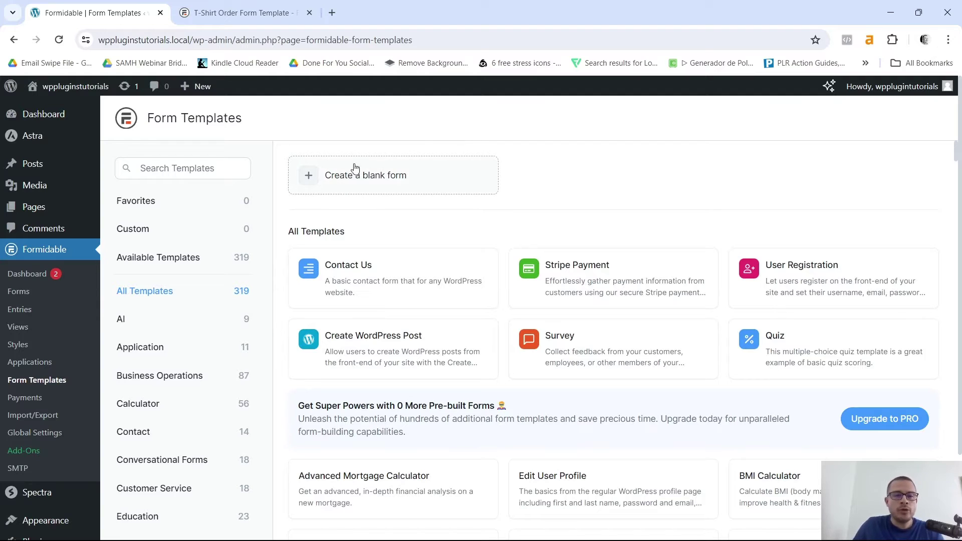
pyautogui.click(393, 175)
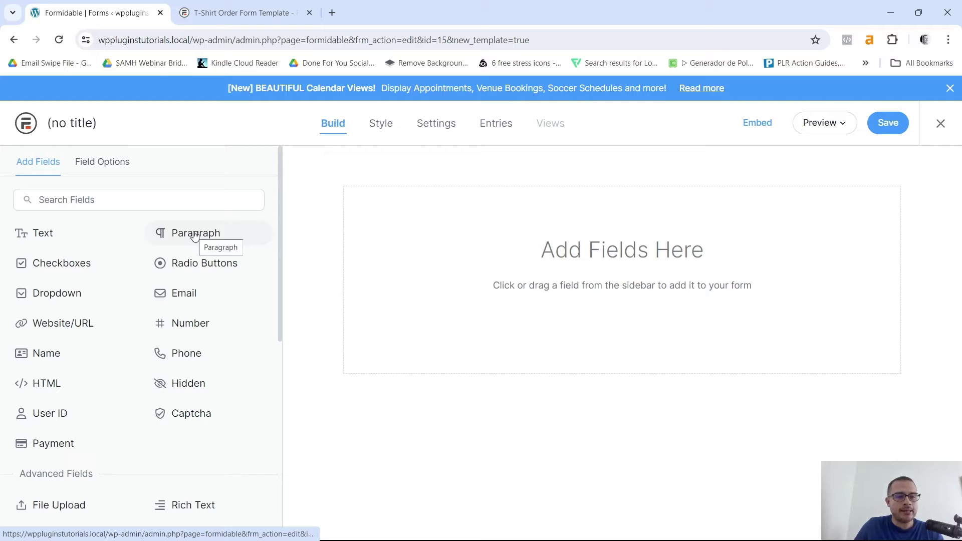
# Drag in Paragraph, Name, Email and Phone fields, with Phone beside Email above Paragraph.
pyautogui.moveTo(195, 236); pyautogui.dragTo(515, 180)
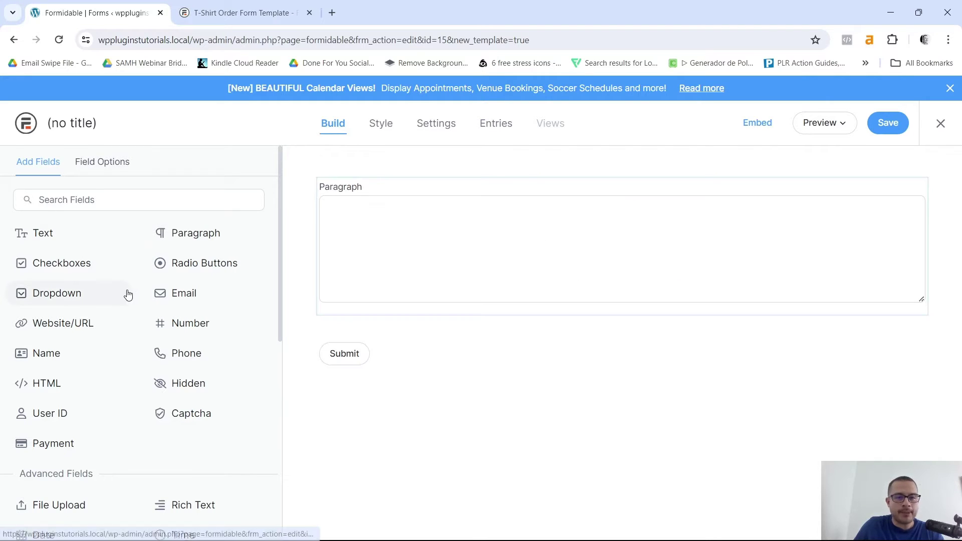
pyautogui.moveTo(54, 360); pyautogui.dragTo(560, 177)
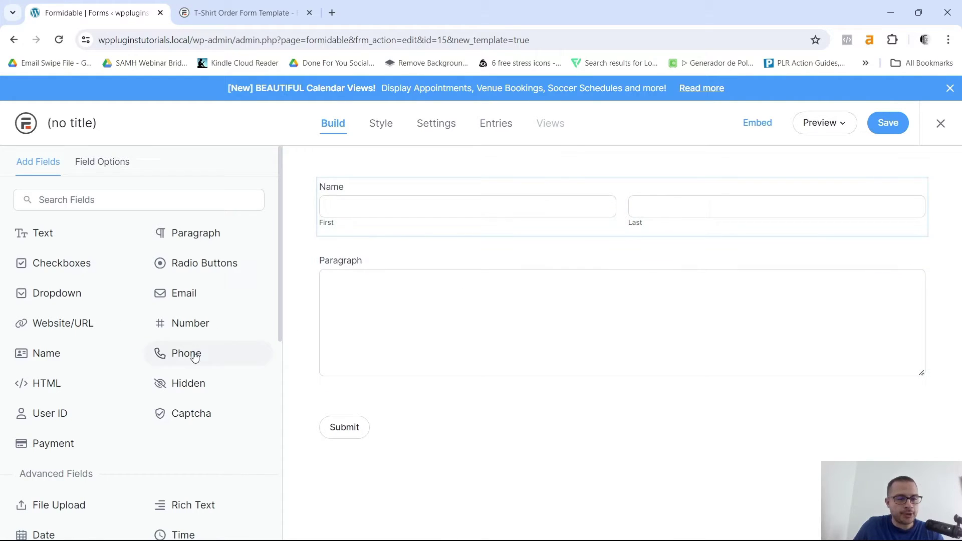
pyautogui.moveTo(185, 296); pyautogui.dragTo(550, 251)
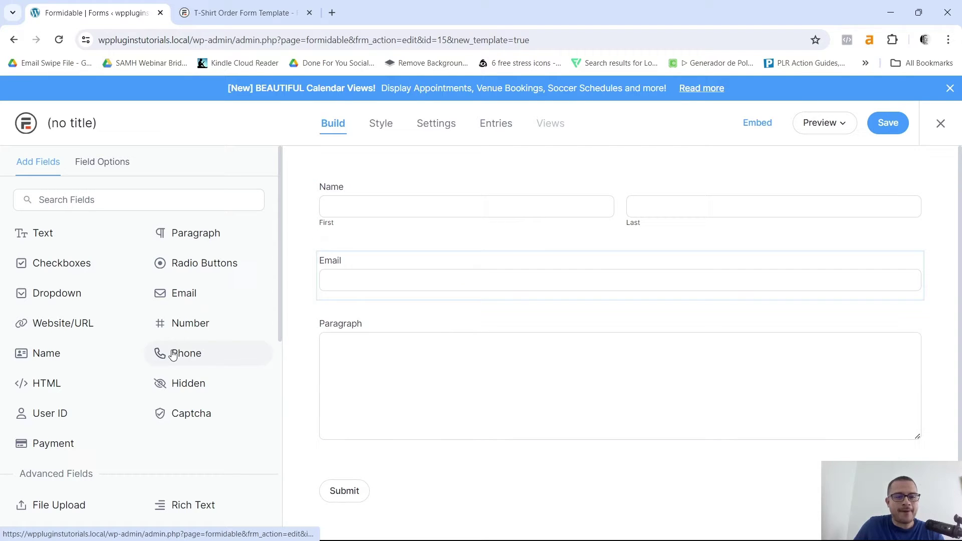
pyautogui.moveTo(192, 349); pyautogui.dragTo(363, 266)
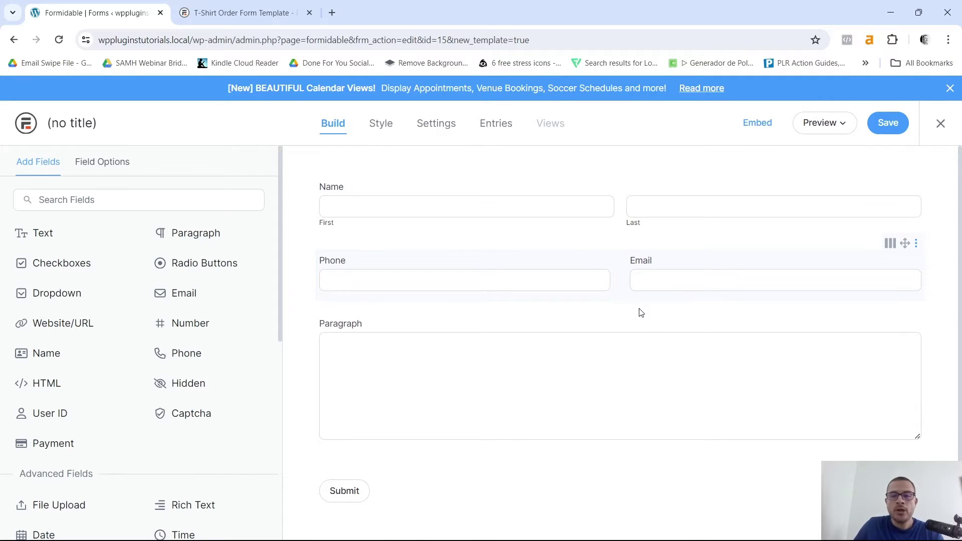
# Tick Required in the Email field's settings so its label shows an asterisk.
pyautogui.click(916, 245)
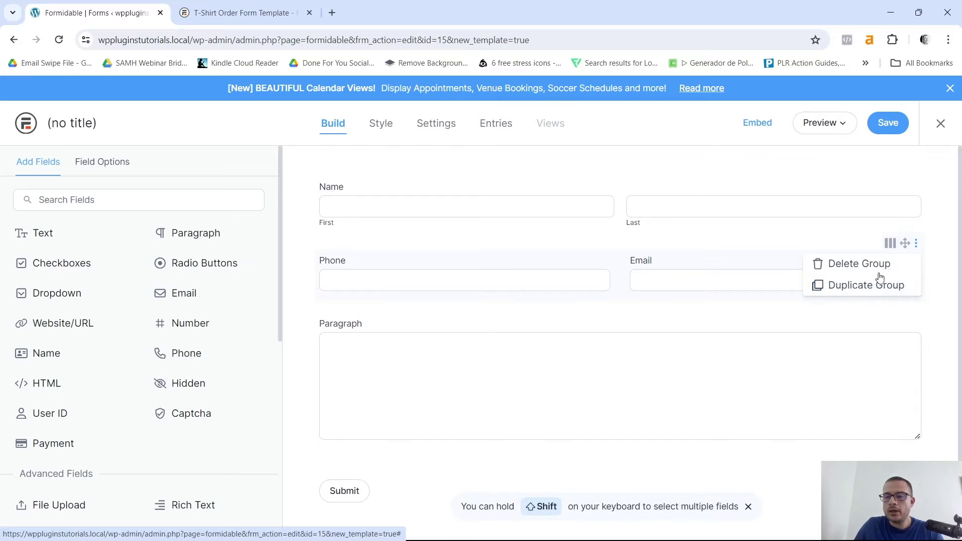
pyautogui.click(923, 246)
pyautogui.click(920, 246)
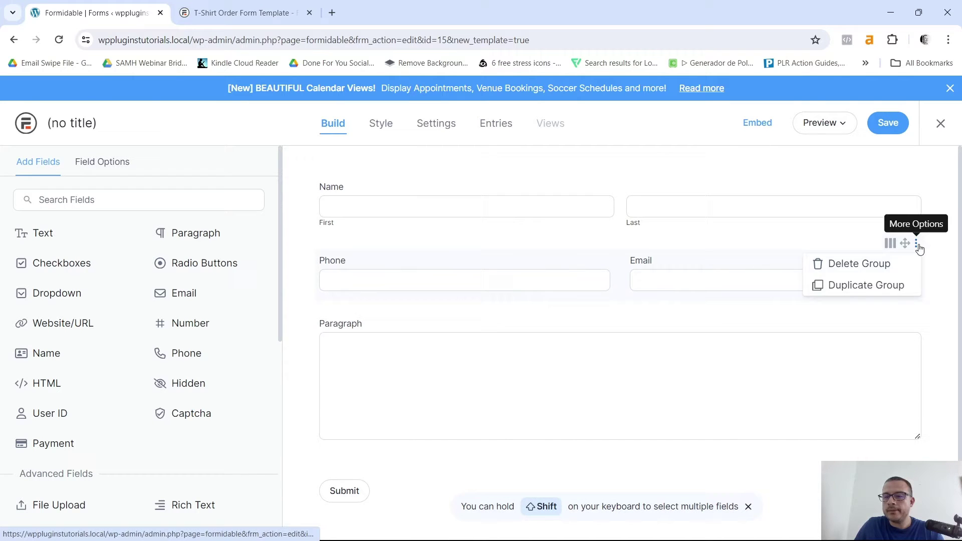
pyautogui.click(918, 246)
pyautogui.click(917, 245)
pyautogui.click(917, 246)
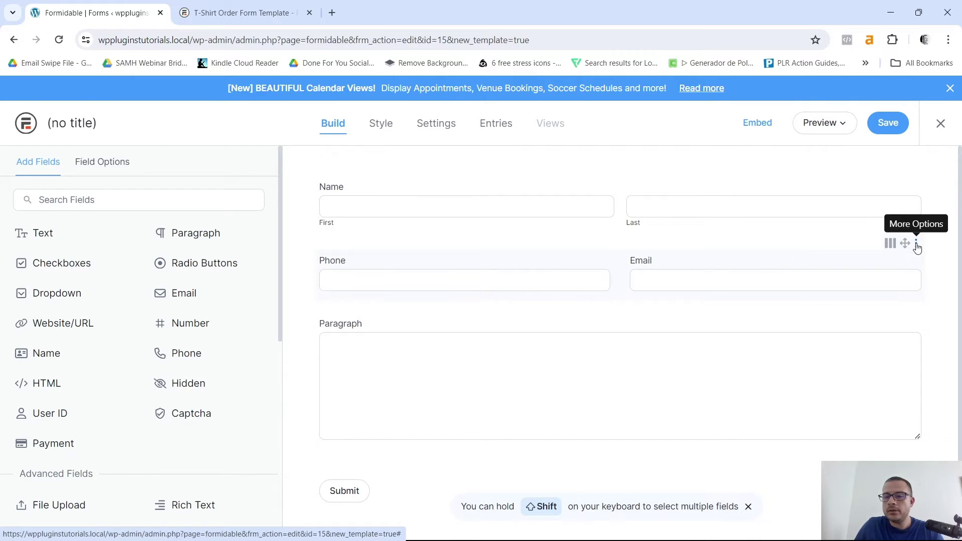
pyautogui.click(753, 270)
pyautogui.click(918, 260)
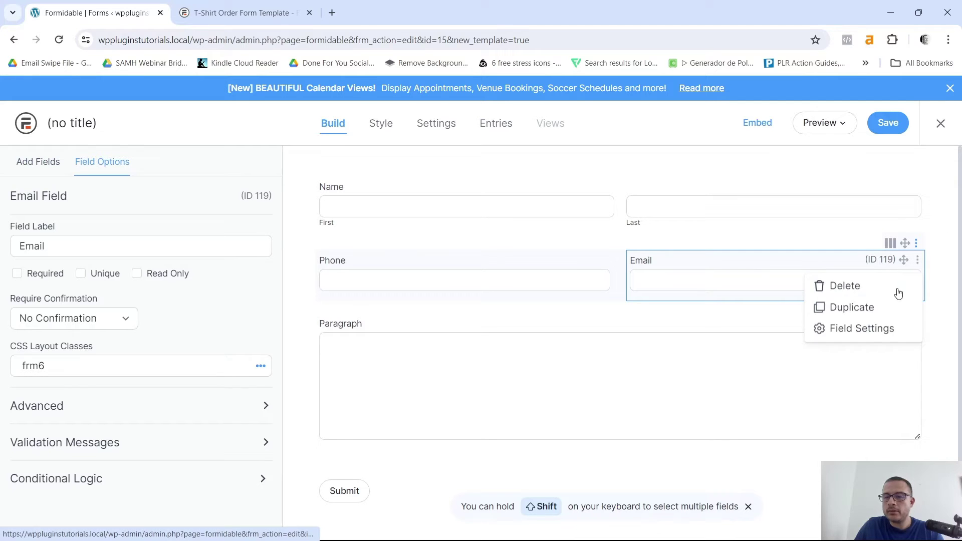
pyautogui.click(850, 328)
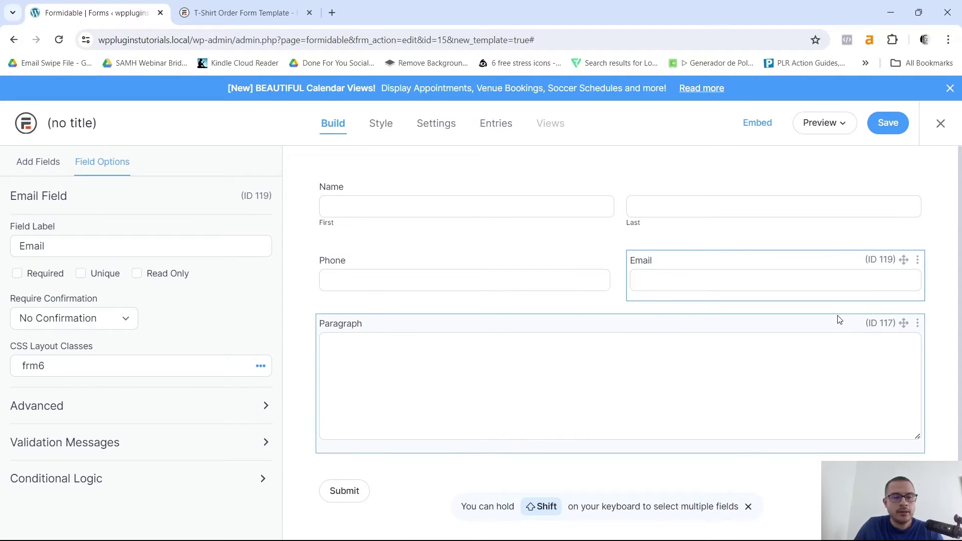
pyautogui.click(17, 274)
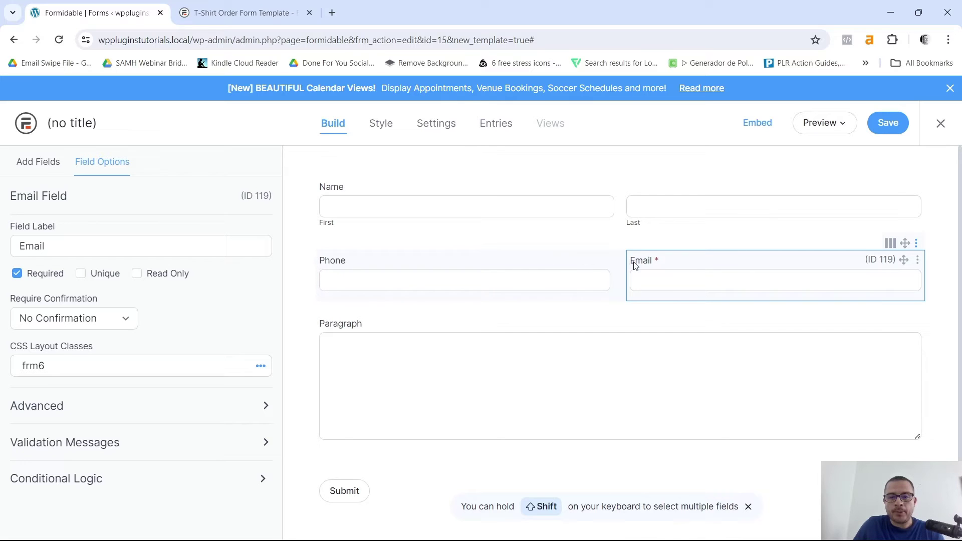
pyautogui.keyDown('shift'); pyautogui.click(601, 281); pyautogui.keyUp('shift')
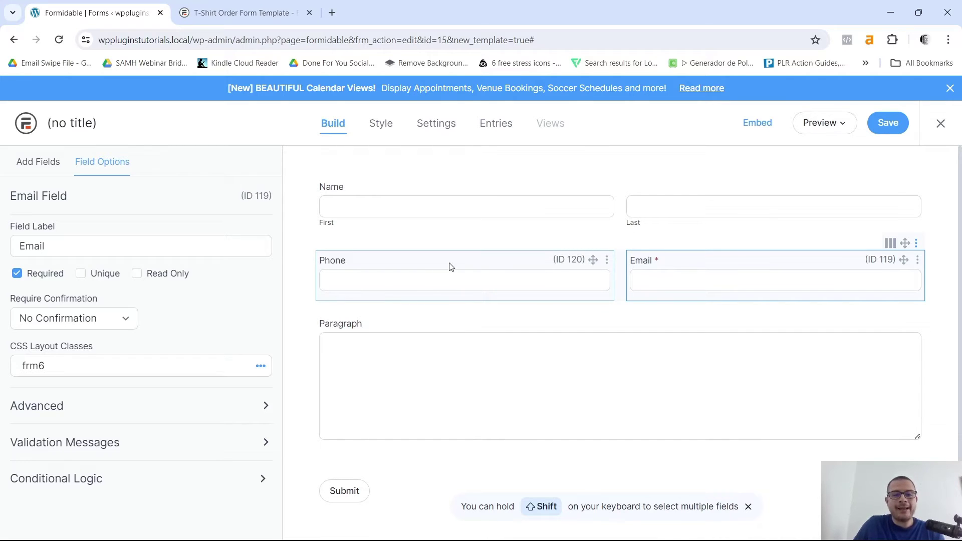
# Change the Phone field's number format to International in its field settings.
pyautogui.click(607, 260)
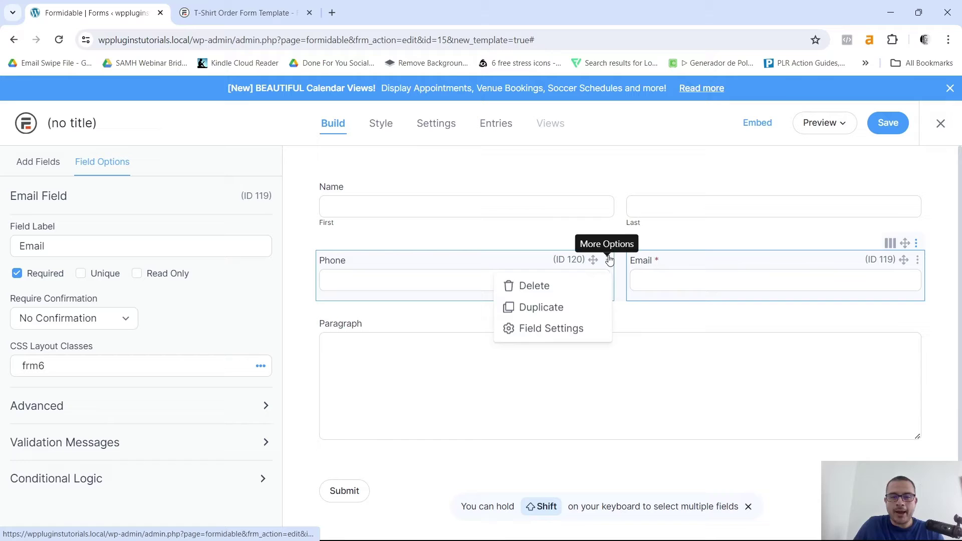
pyautogui.click(548, 329)
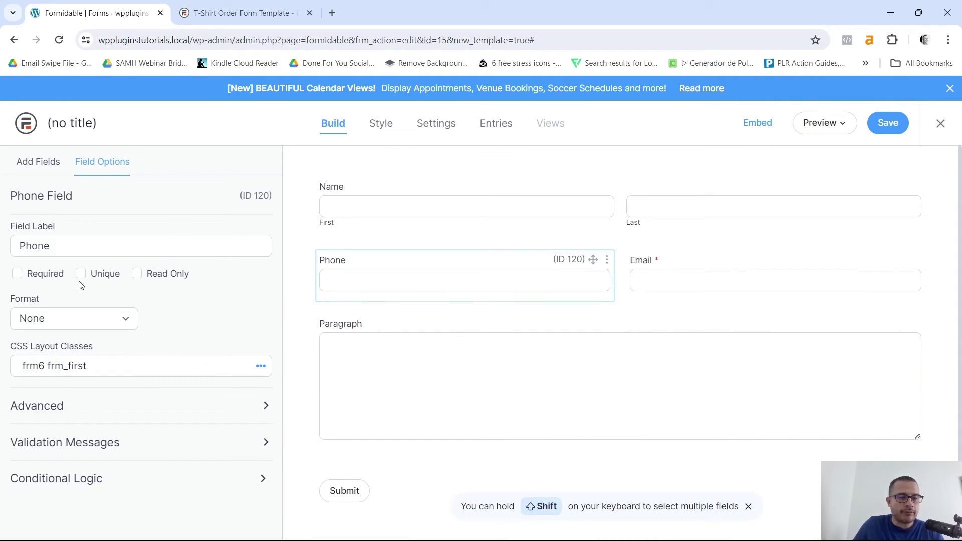
pyautogui.click(125, 320)
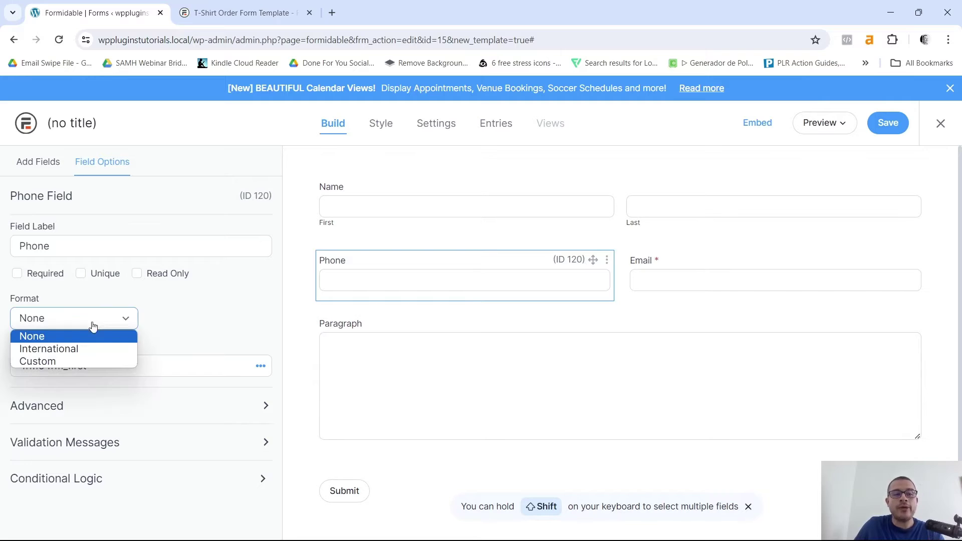
pyautogui.click(9, 300)
pyautogui.moveTo(9, 300); pyautogui.dragTo(61, 299)
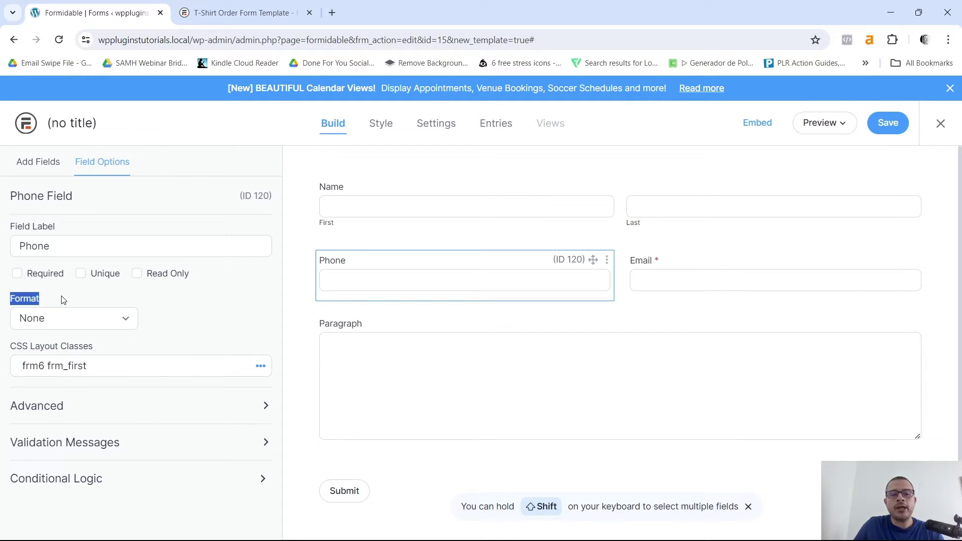
pyautogui.click(124, 324)
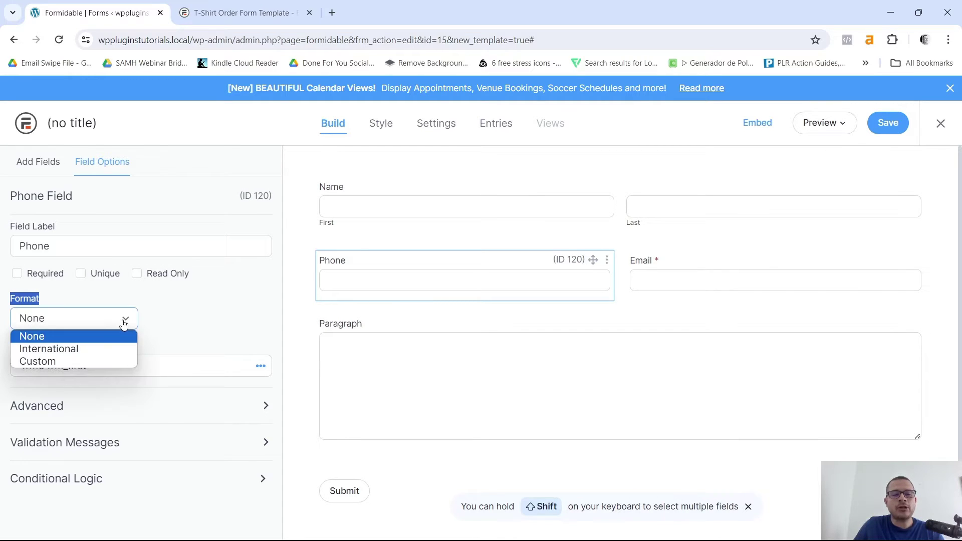
pyautogui.click(69, 349)
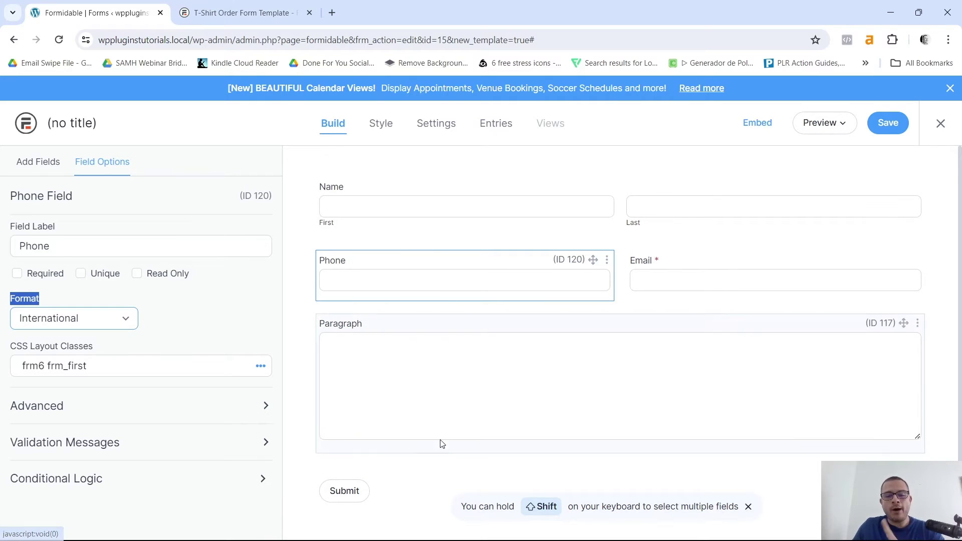
pyautogui.scroll(-1, 442, 444)
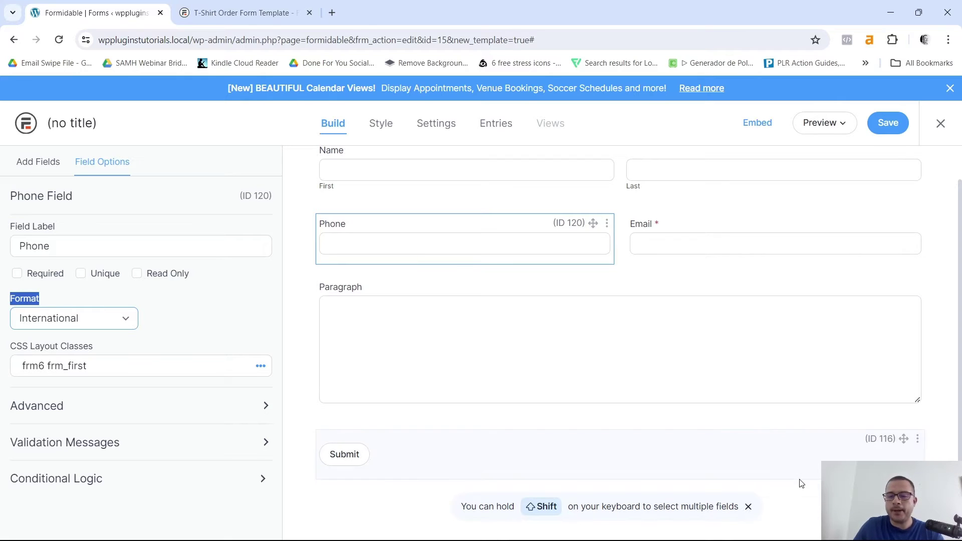
# Set the Submit button position to Center.
pyautogui.click(917, 442)
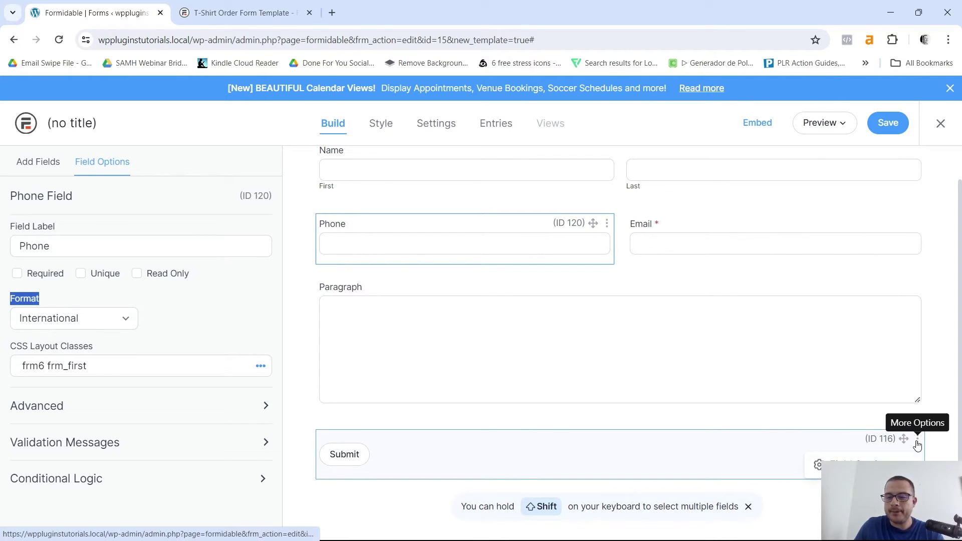
pyautogui.click(837, 464)
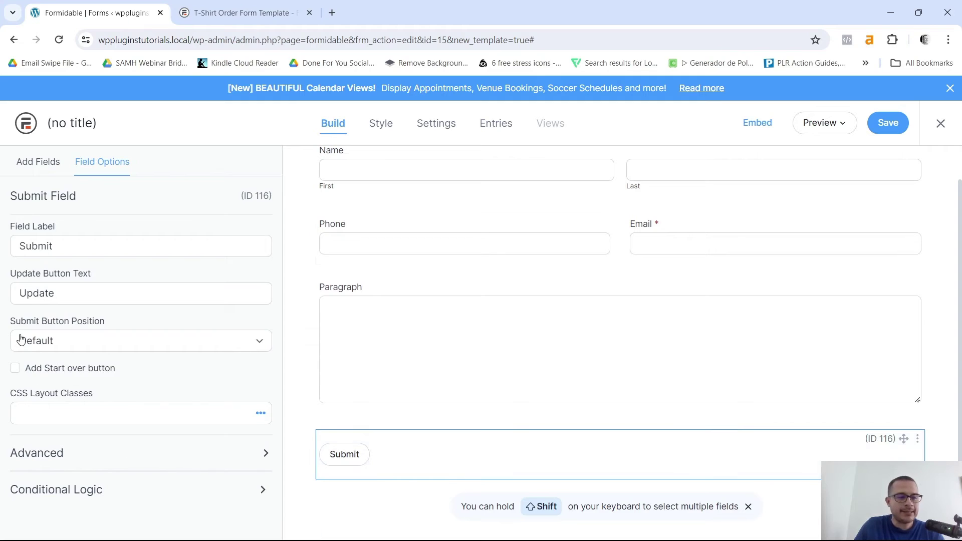
pyautogui.click(51, 348)
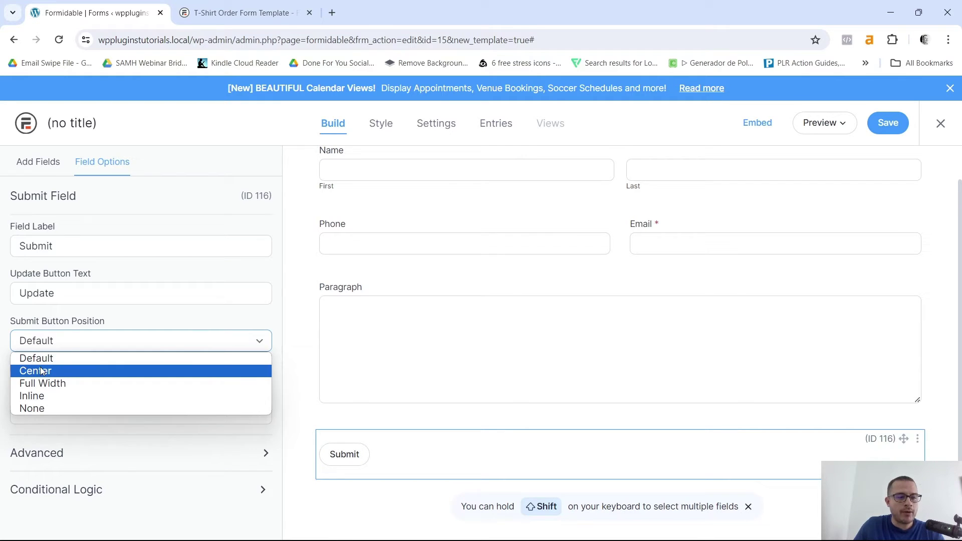
pyautogui.click(42, 371)
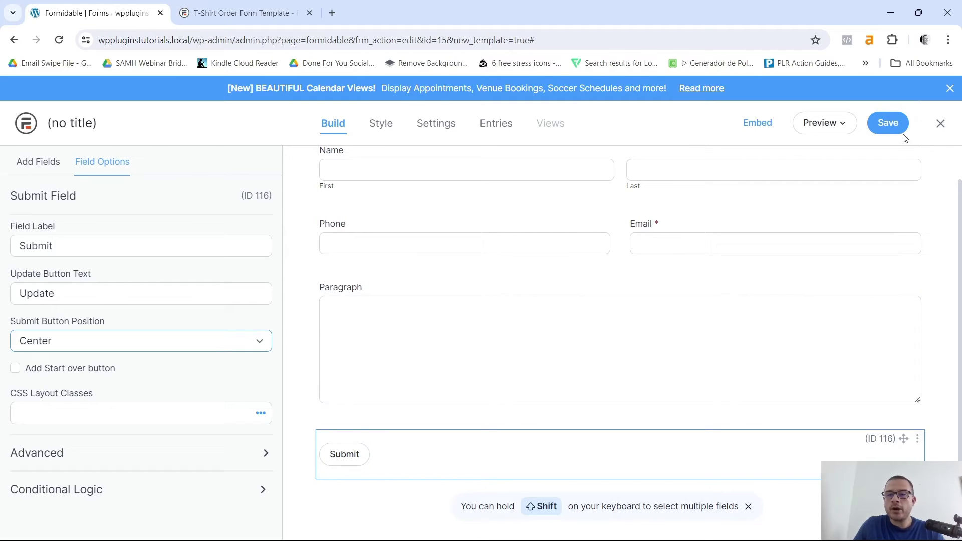
# Save the form with the name 'Contact Form'.
pyautogui.click(880, 122)
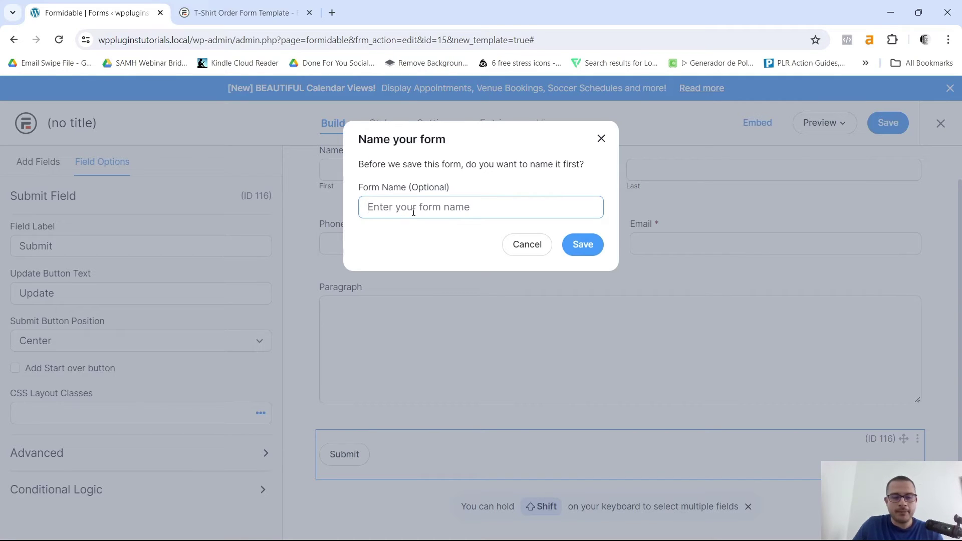
pyautogui.write('Conta')
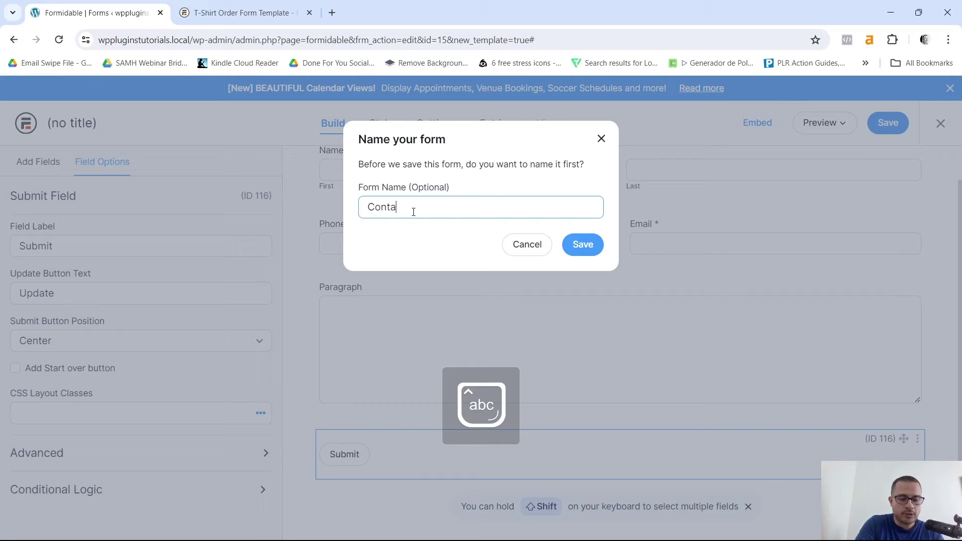
pyautogui.write('ct Form')
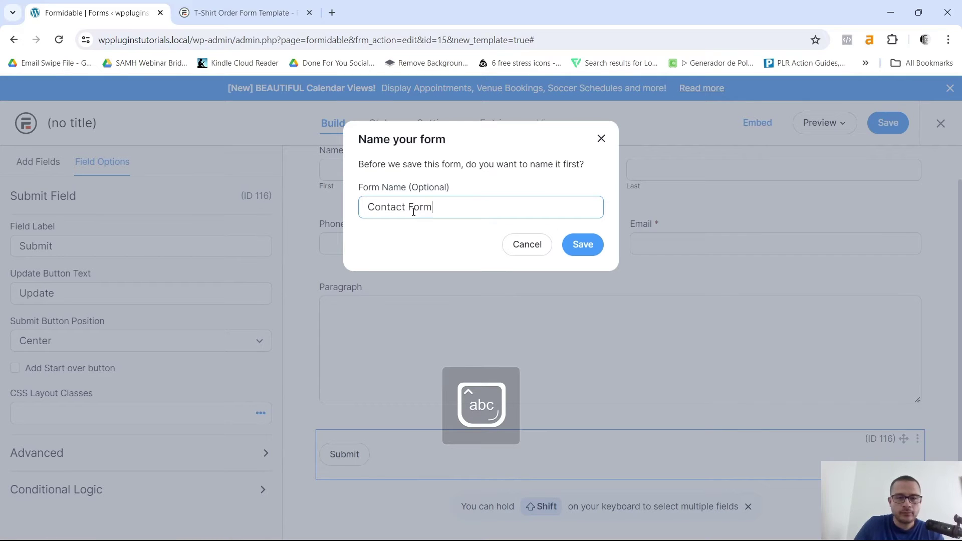
pyautogui.click(592, 246)
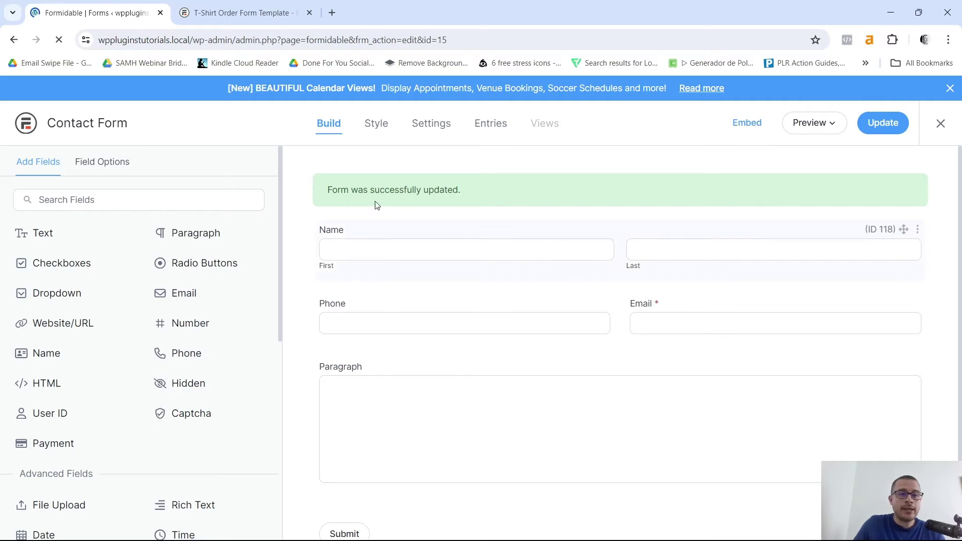
# From the Style tab, open the Formidable Style editor showing its General settings.
pyautogui.click(375, 125)
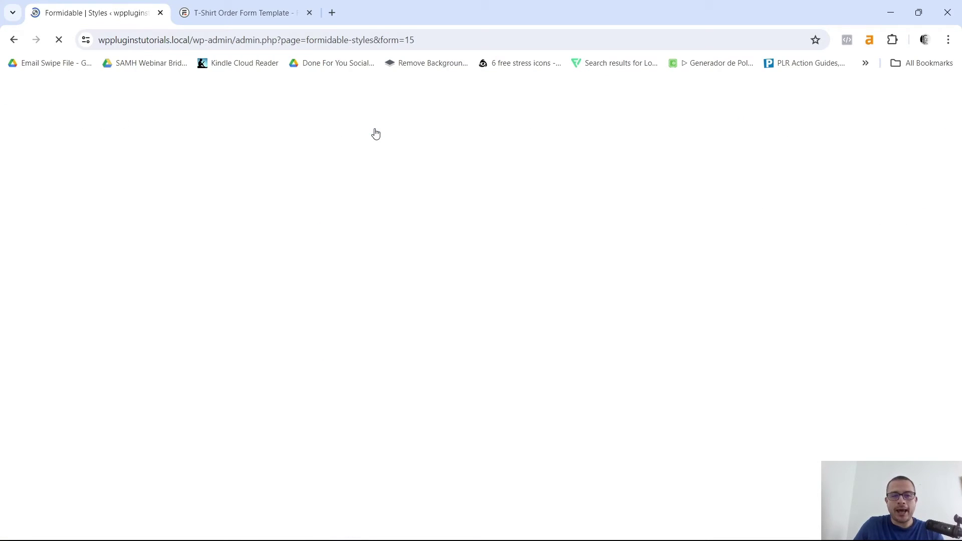
pyautogui.scroll(-4, 127, 373)
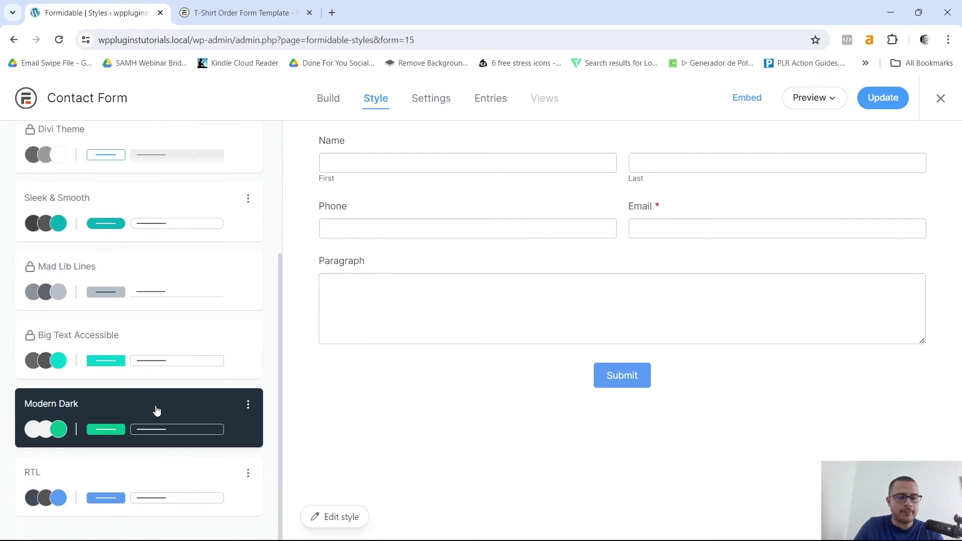
pyautogui.scroll(1, 82, 434)
pyautogui.scroll(-1, 171, 416)
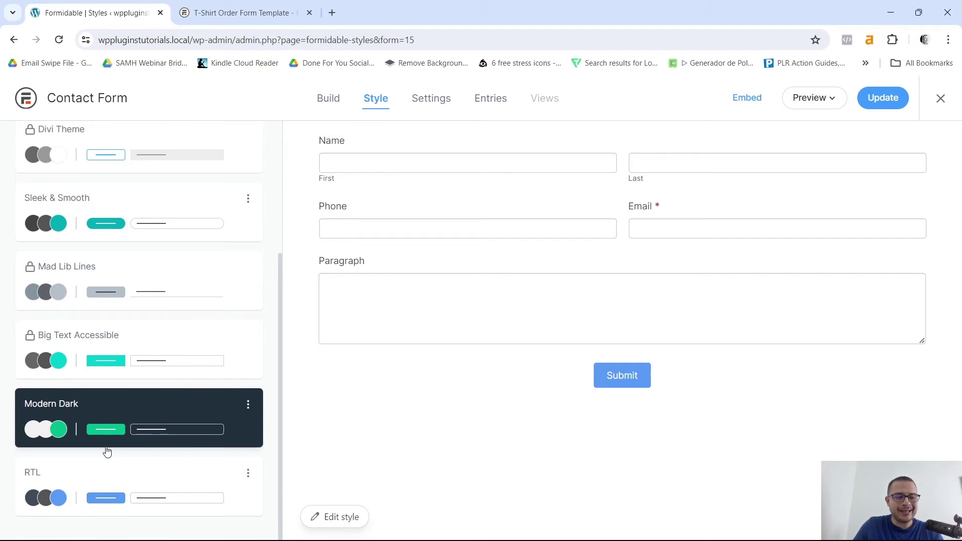
pyautogui.click(336, 519)
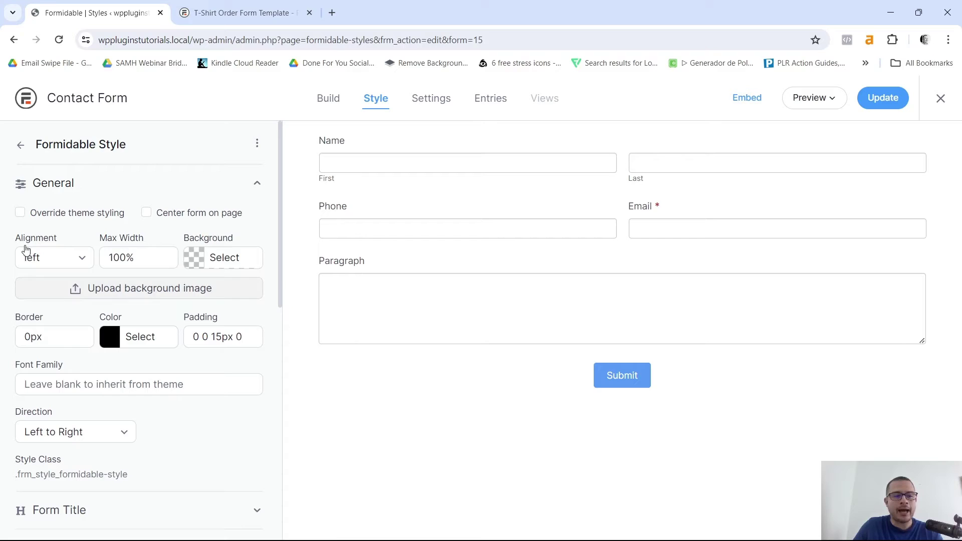
pyautogui.scroll(-9, 145, 366)
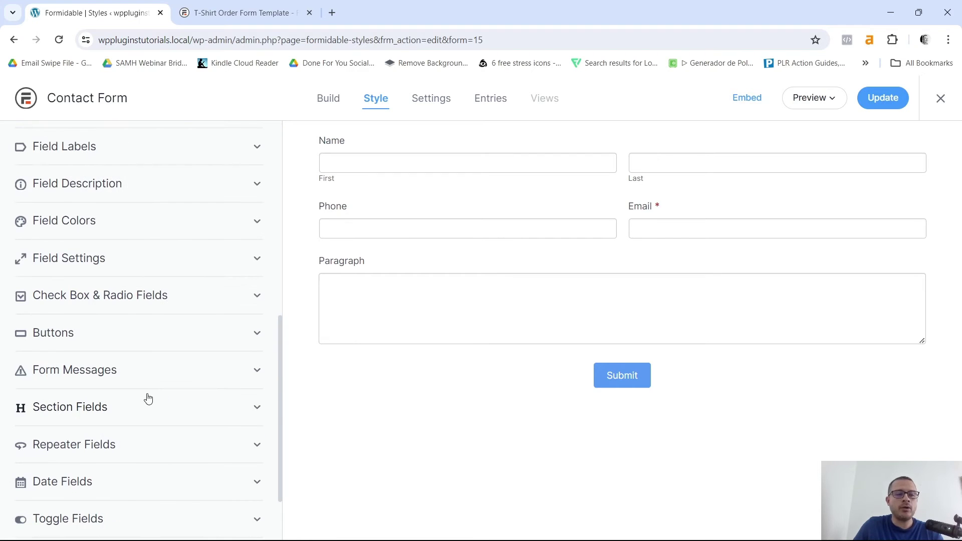
pyautogui.scroll(-2, 144, 440)
pyautogui.scroll(10, 166, 477)
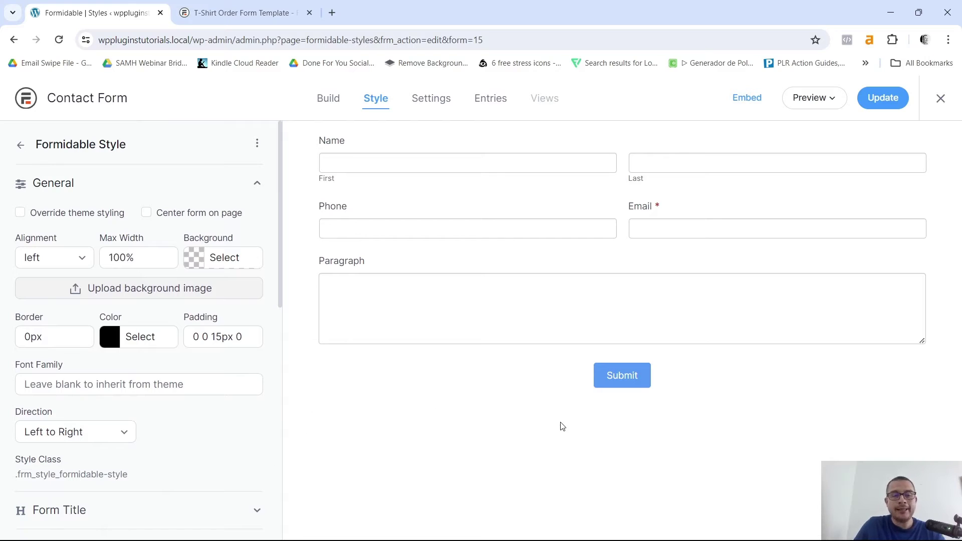
# Open the Contact Form's Actions & Notifications and expand Confirmation, showing 'Your responses were successfully submitted. Thank you!'.
pyautogui.click(432, 110)
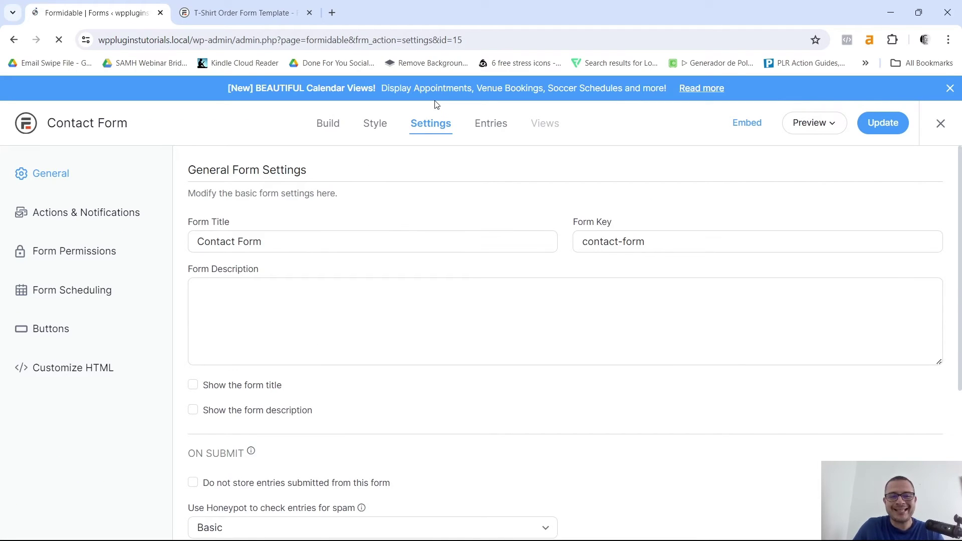
pyautogui.click(62, 222)
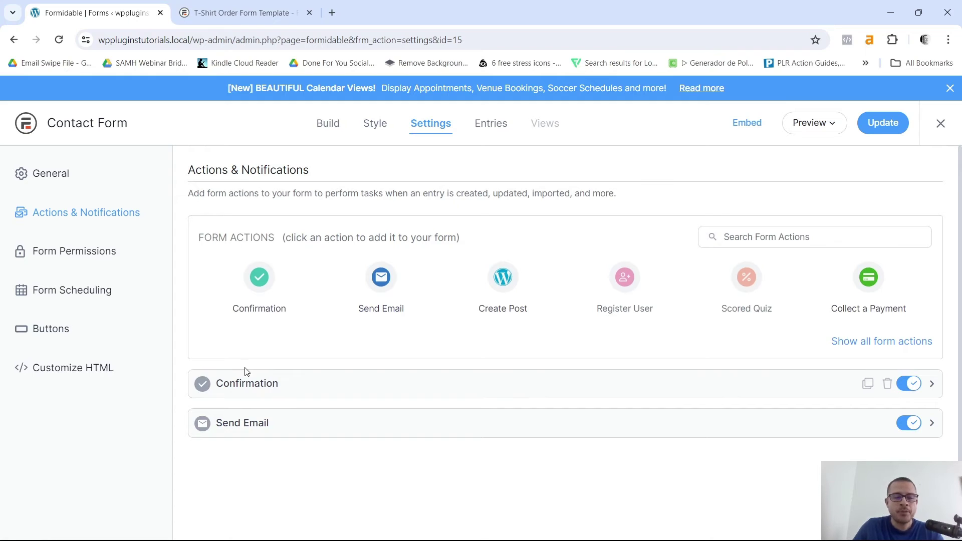
pyautogui.click(931, 384)
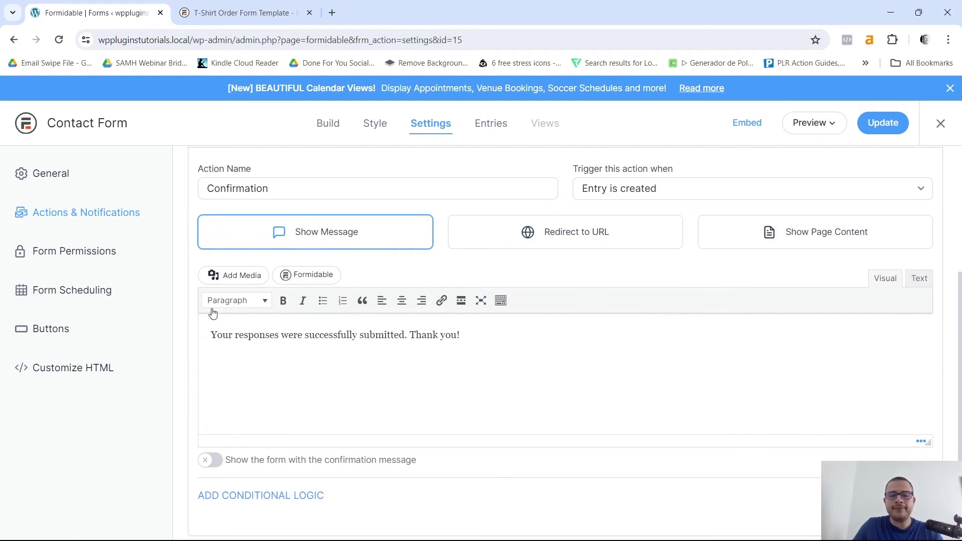
pyautogui.moveTo(208, 334); pyautogui.dragTo(488, 345)
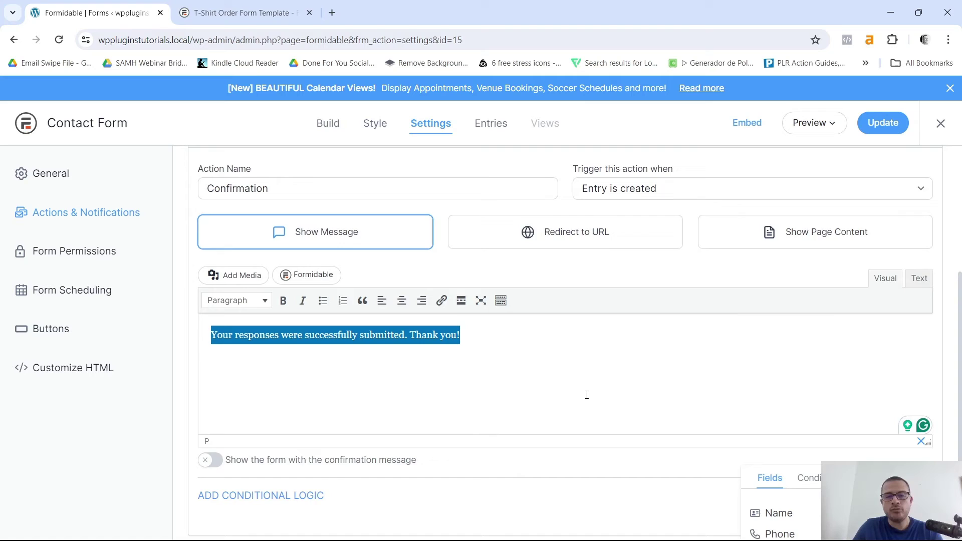
pyautogui.scroll(4, 587, 395)
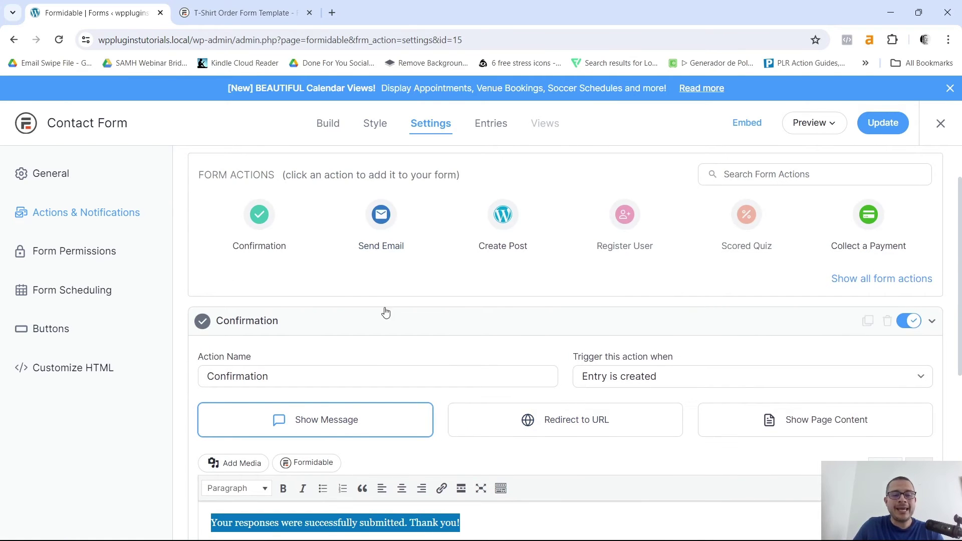
pyautogui.scroll(-6, 385, 313)
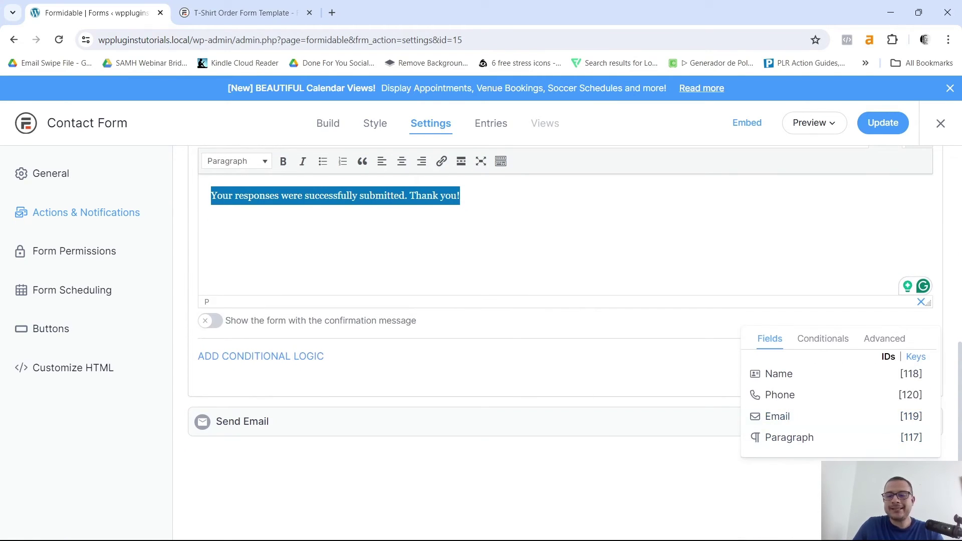
# Expand the Send Email action, confirm it goes to [admin_email], and update the form settings.
pyautogui.click(933, 421)
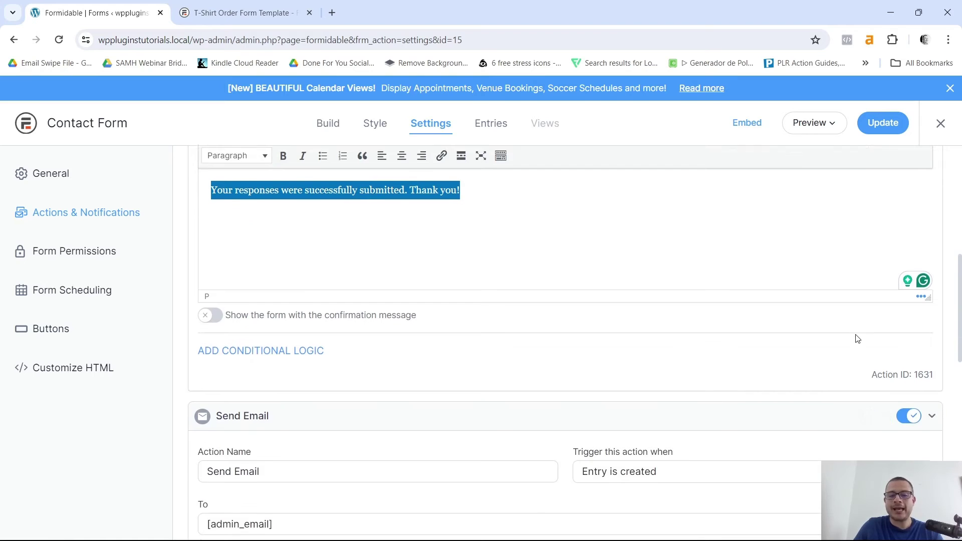
pyautogui.scroll(-3, 832, 337)
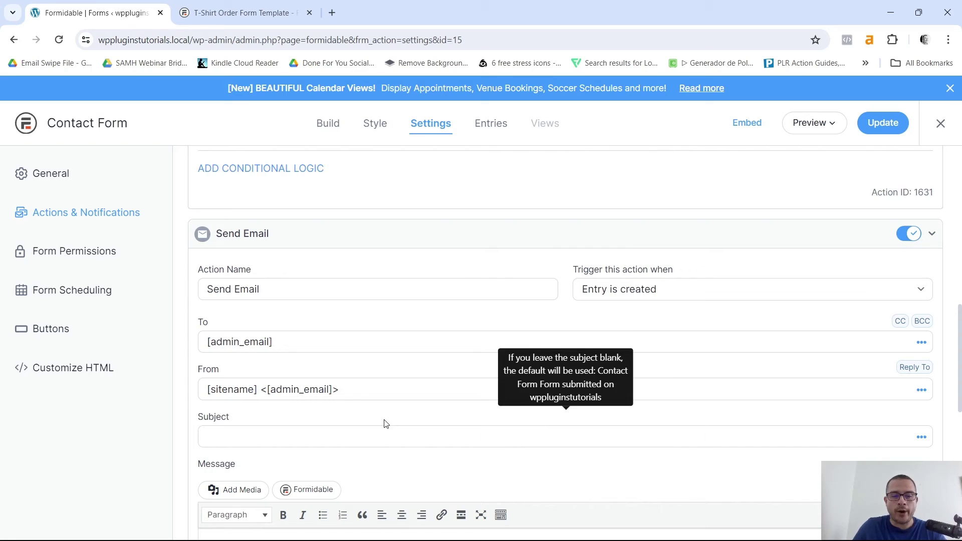
pyautogui.doubleClick(202, 321)
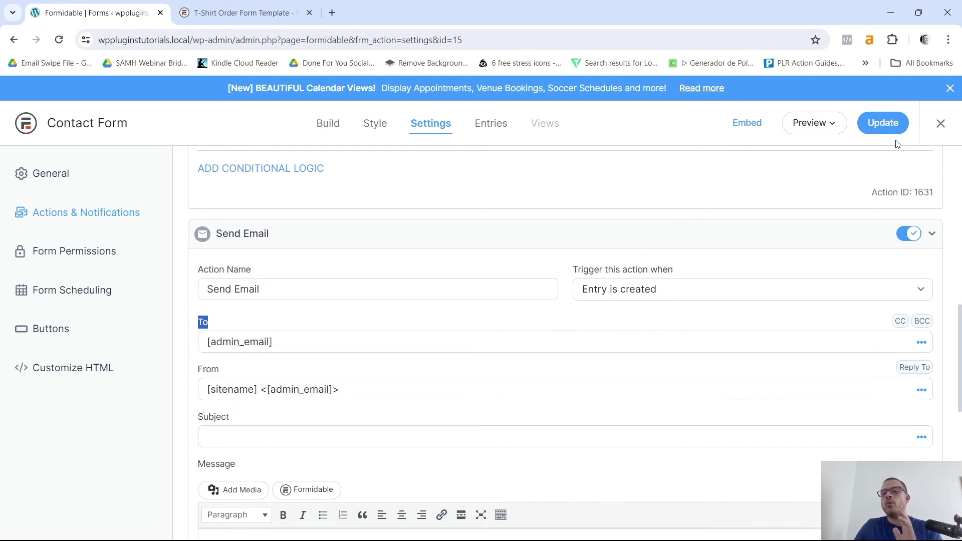
pyautogui.click(885, 128)
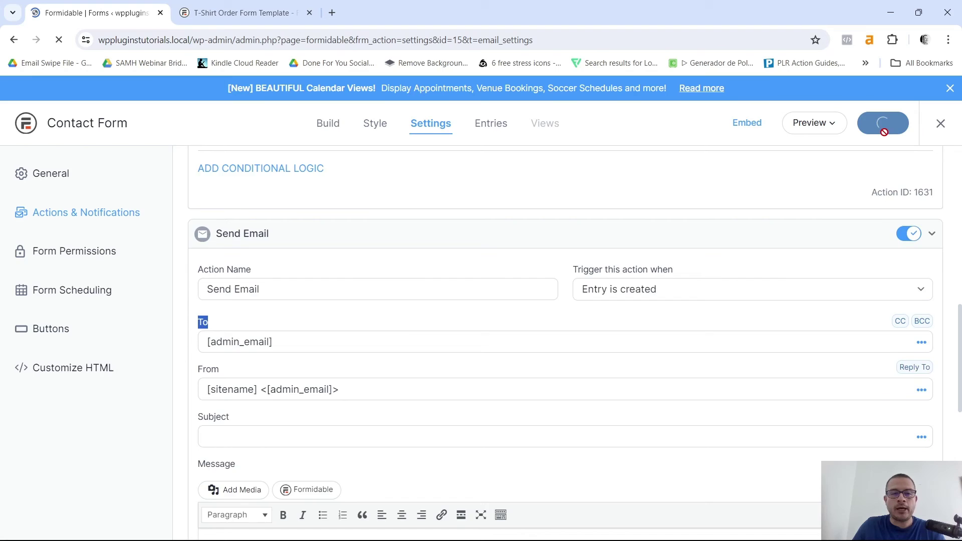
# Leave the form builder and start a new WordPress page titled 'Contact Form'.
pyautogui.click(939, 125)
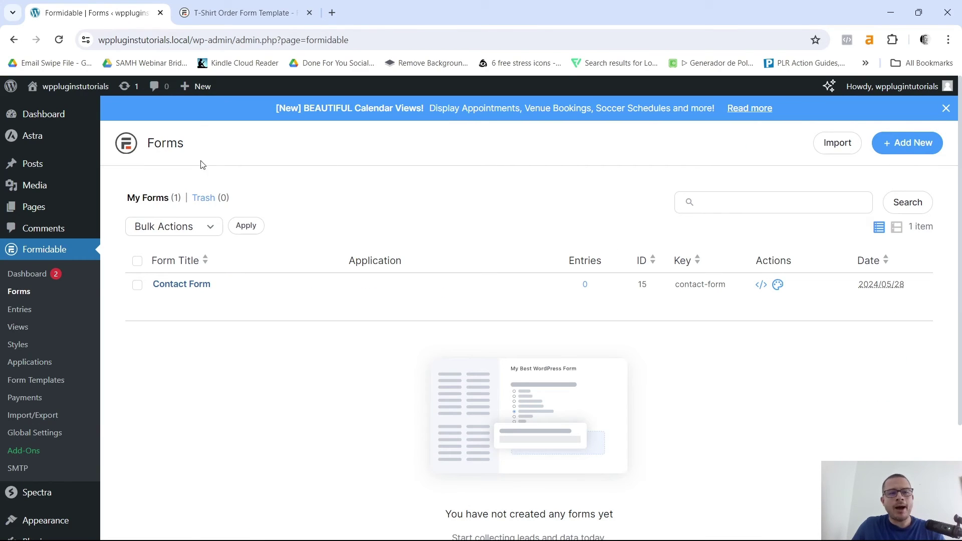
pyautogui.moveTo(190, 86)
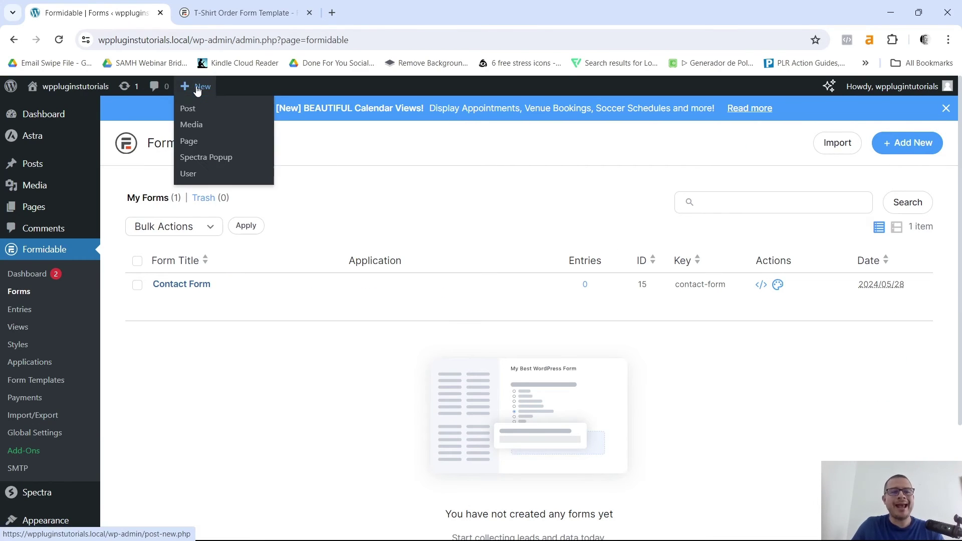
pyautogui.click(198, 146)
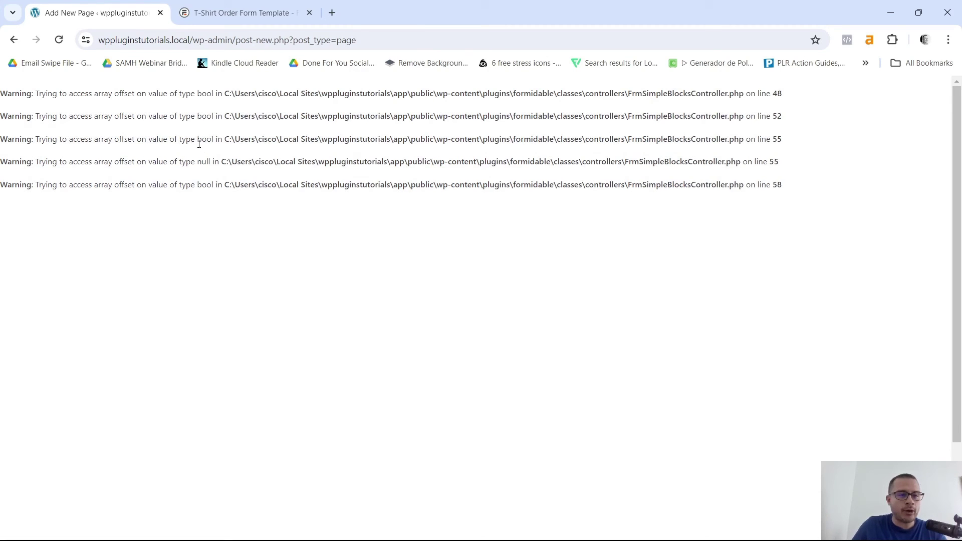
pyautogui.click(387, 92)
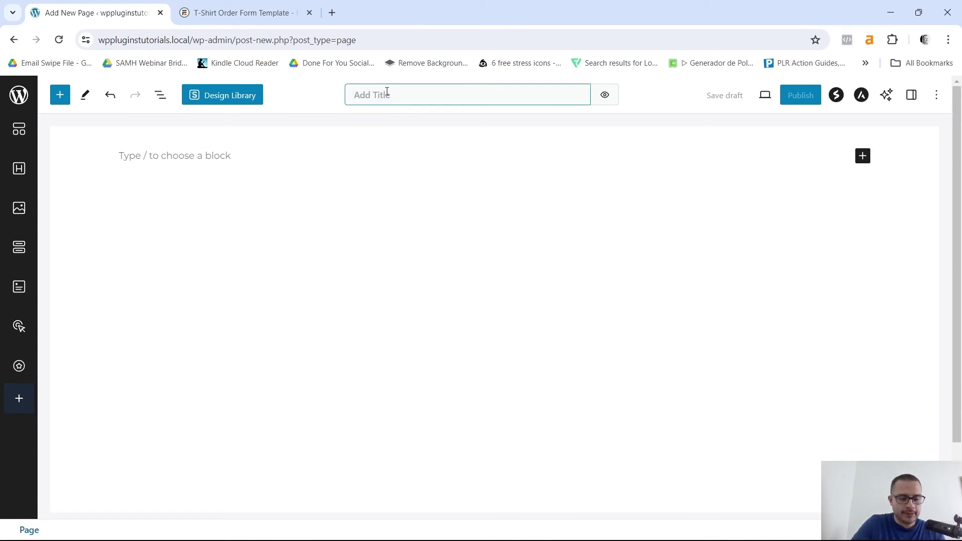
pyautogui.write('Contact')
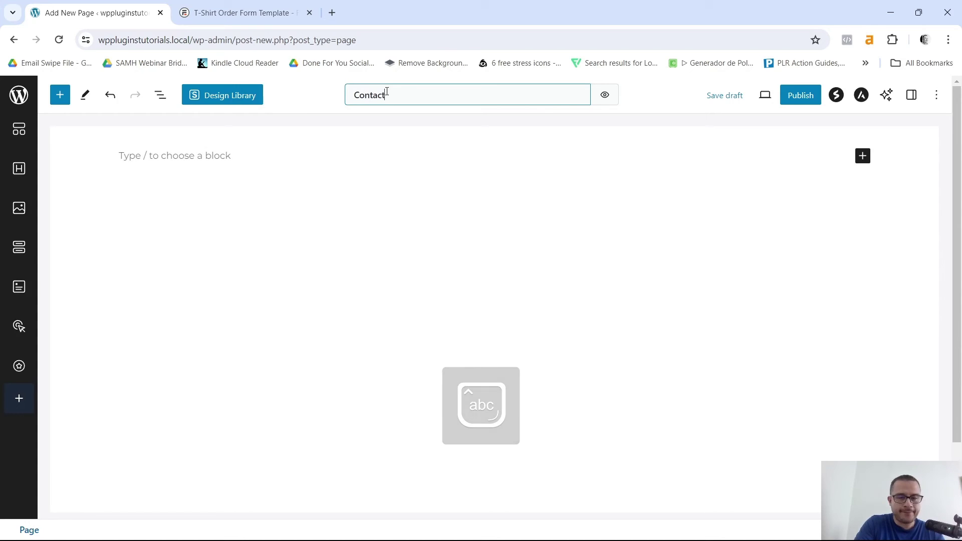
pyautogui.write(' Form')
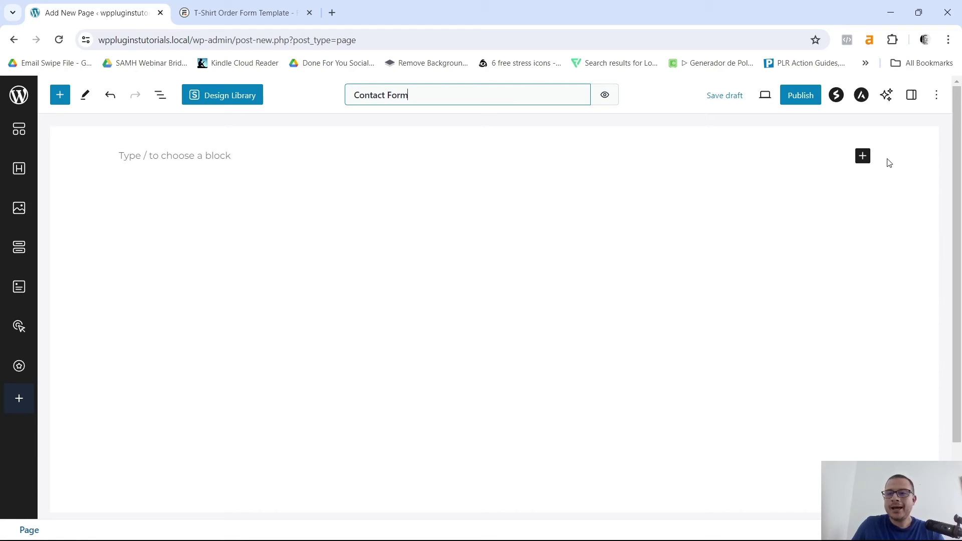
# Add a Formidable Forms block to the page displaying the Contact Form.
pyautogui.click(863, 157)
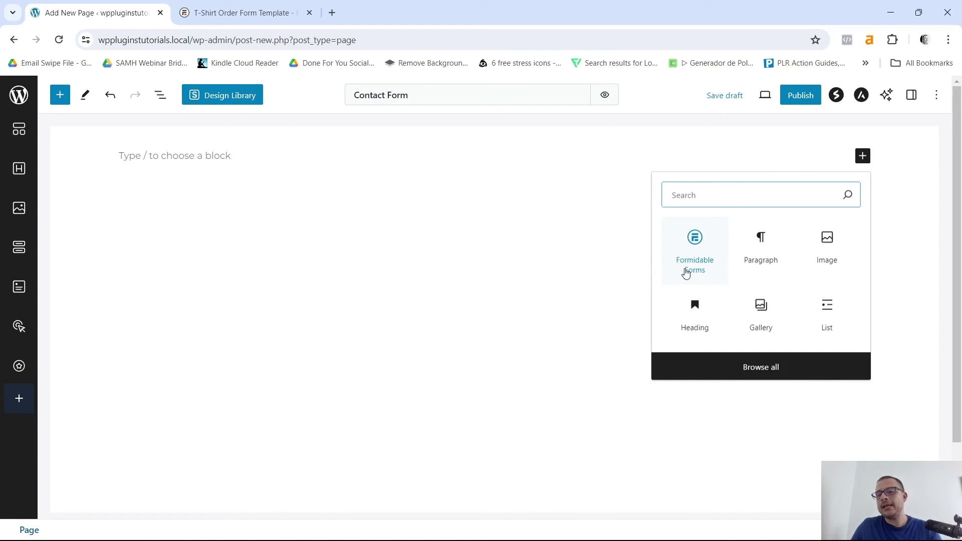
pyautogui.click(700, 245)
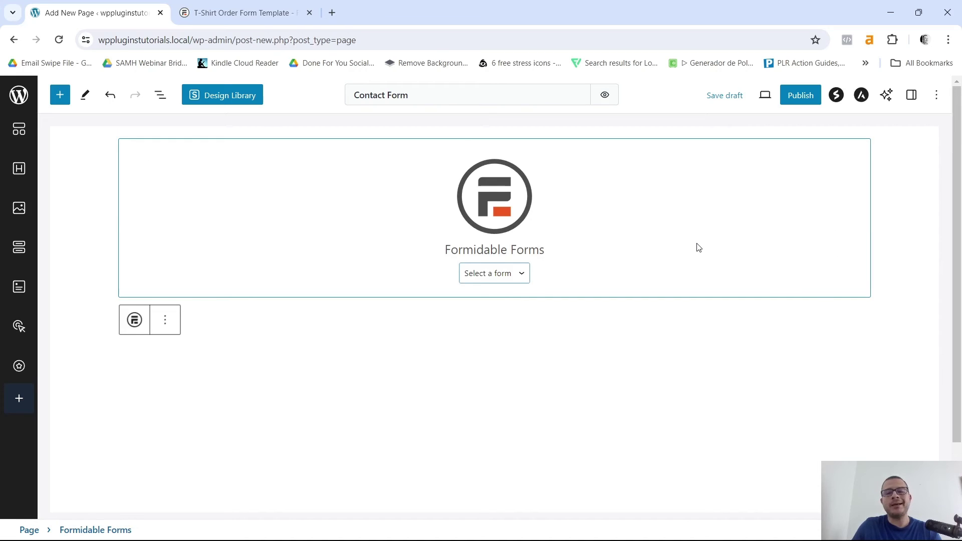
pyautogui.click(523, 276)
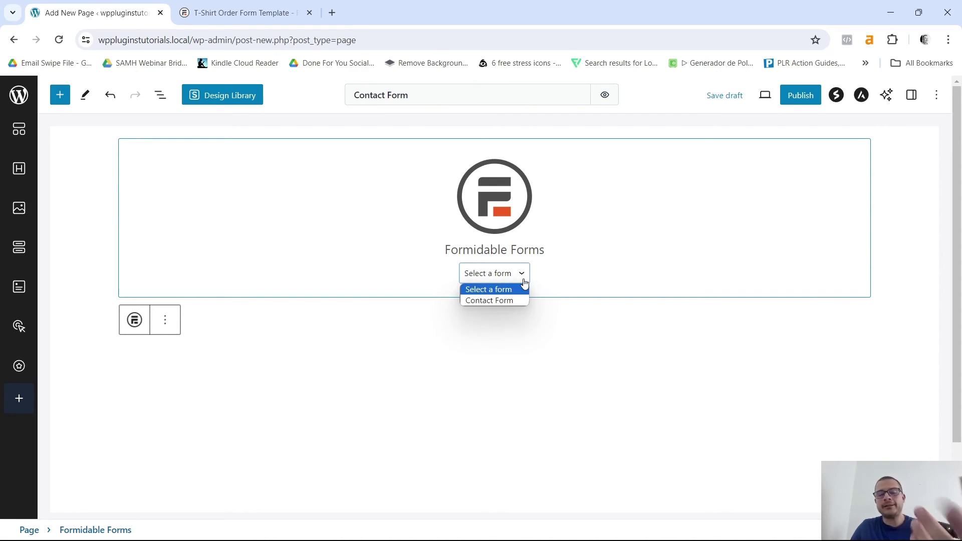
pyautogui.click(493, 301)
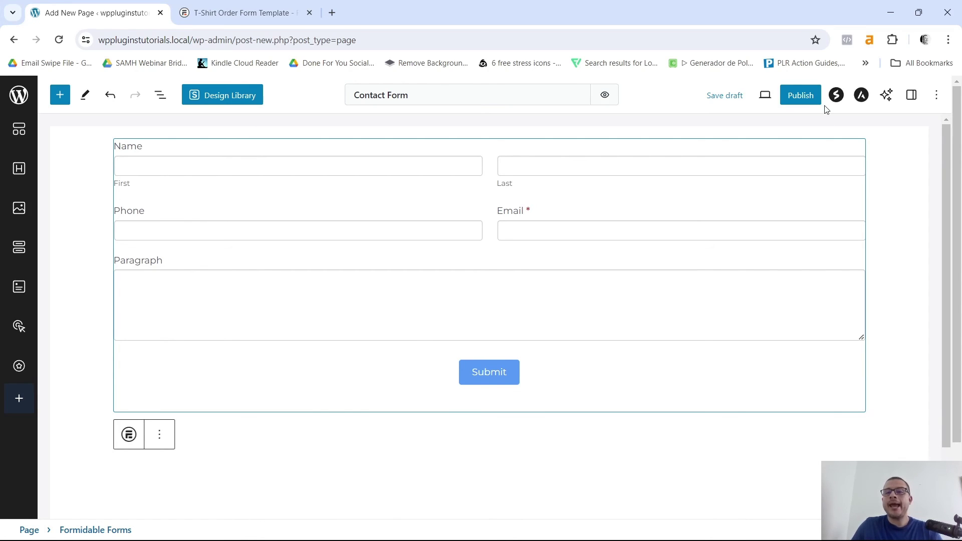
# Publish the page and view it on the live site.
pyautogui.click(806, 99)
pyautogui.click(807, 100)
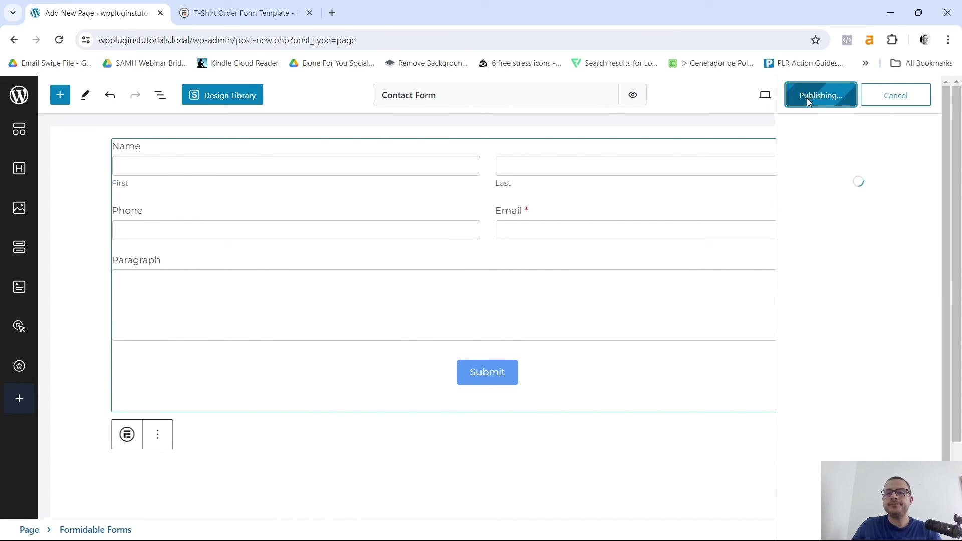
pyautogui.click(832, 240)
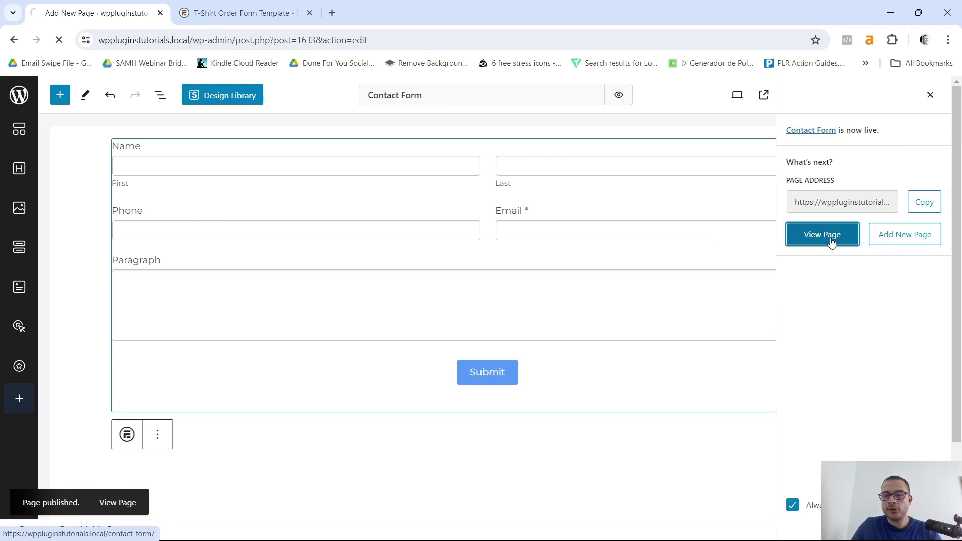
# Autofill the name, phone and email fields with saved contact details, enter 'Hello' as the message, and submit.
pyautogui.scroll(-4, 581, 321)
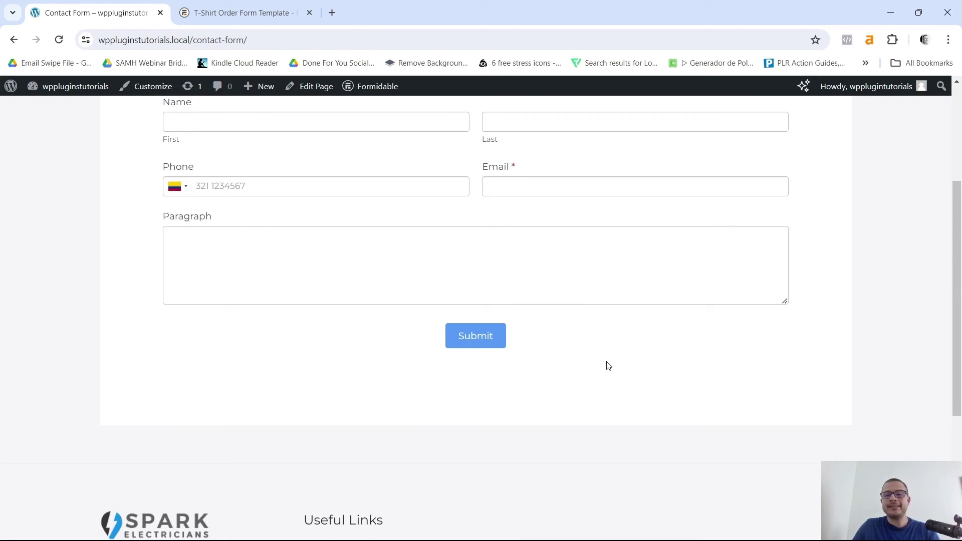
pyautogui.scroll(2, 607, 363)
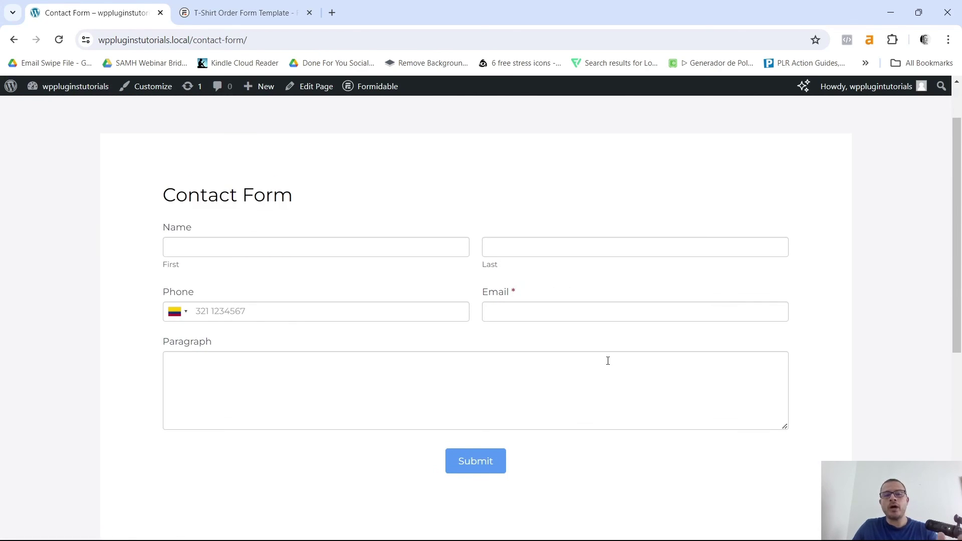
pyautogui.click(295, 244)
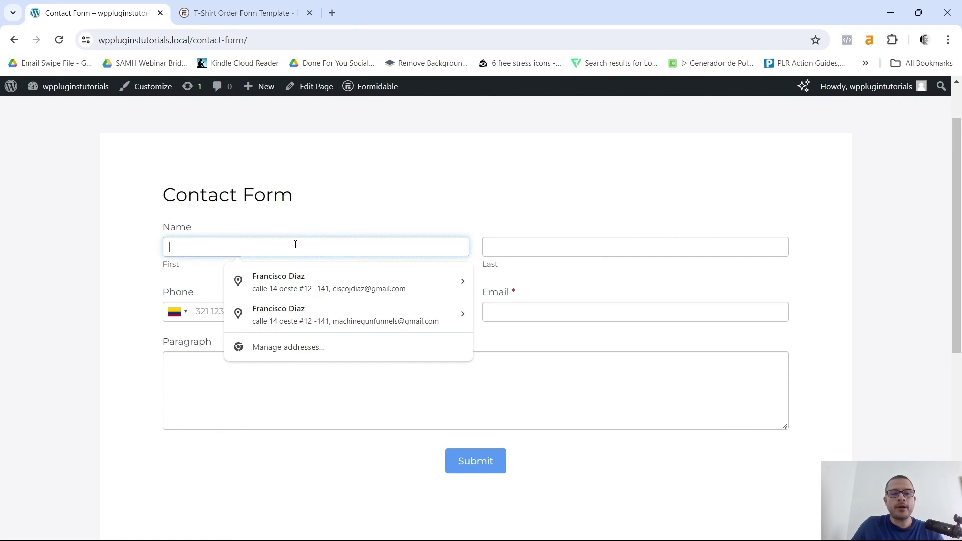
pyautogui.click(296, 282)
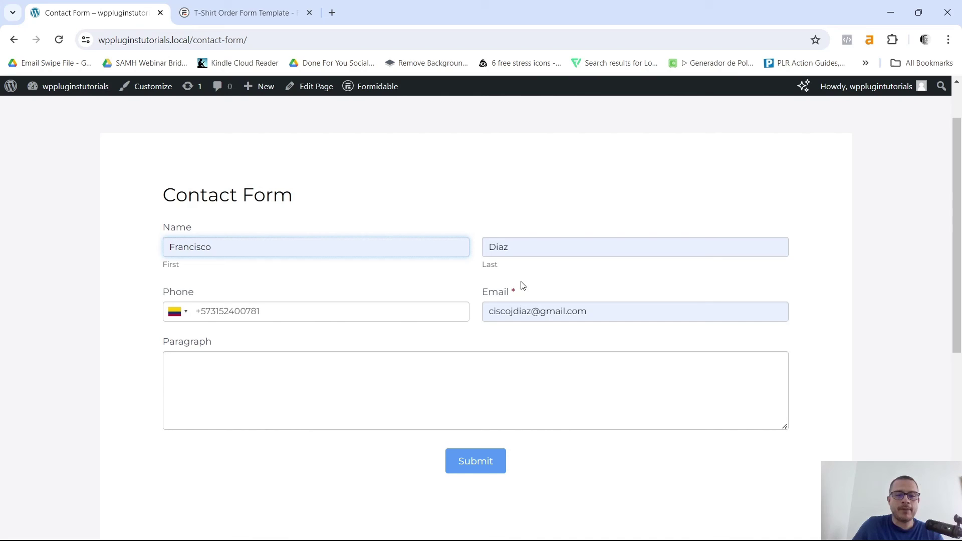
pyautogui.click(231, 363)
pyautogui.write('Hello')
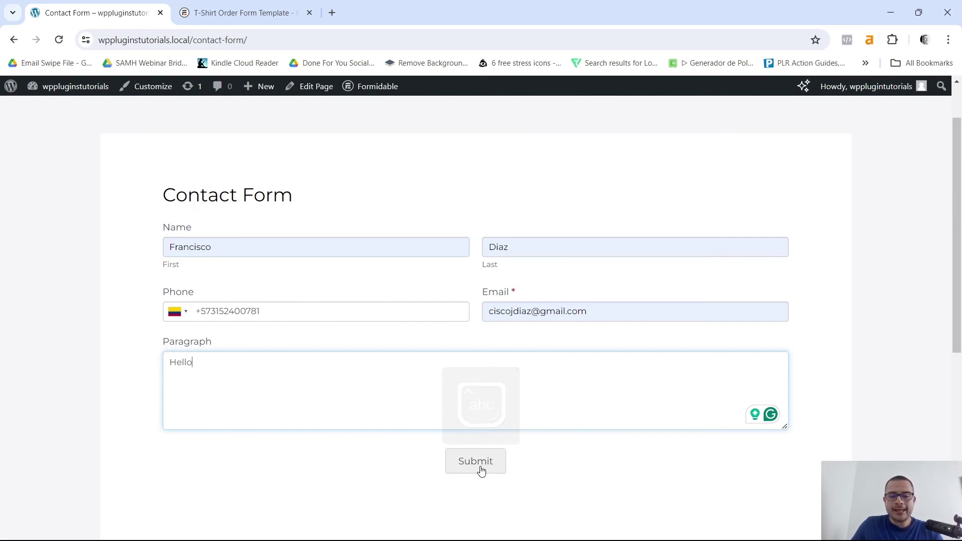
pyautogui.click(479, 464)
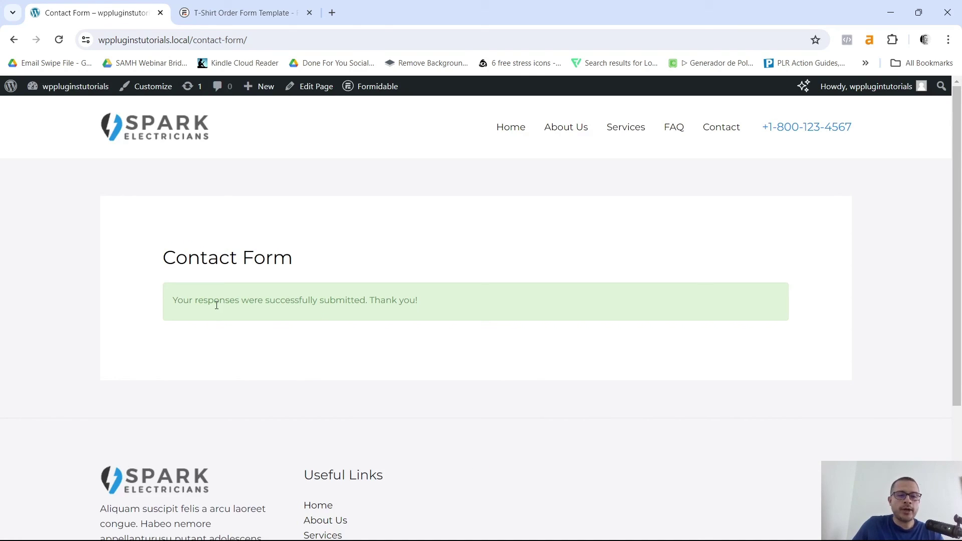
# Highlight the 'Your responses were successfully submitted. Thank you!' message on the live page.
pyautogui.moveTo(177, 300); pyautogui.dragTo(455, 310)
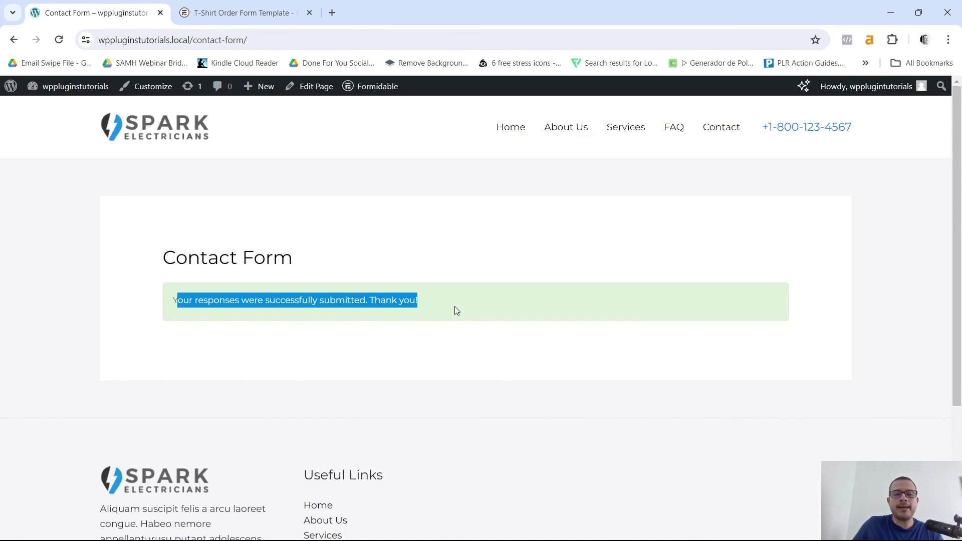